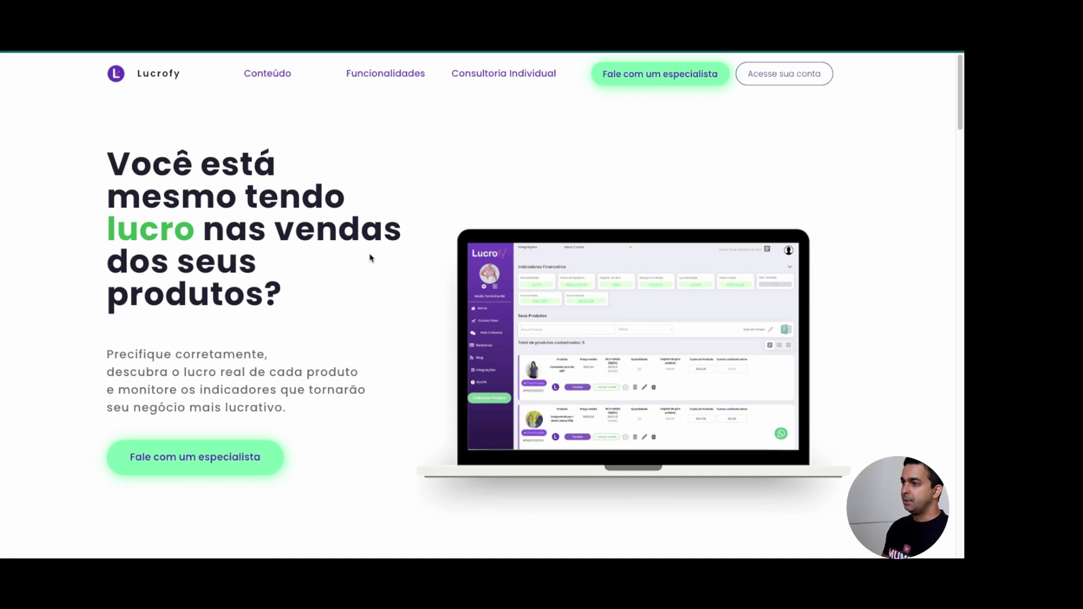
Scroll down through the Lucrofy landing page and back up.
scroll(390, 270, "down", 3)
scroll(404, 282, "down", 2)
scroll(411, 290, "down", 5)
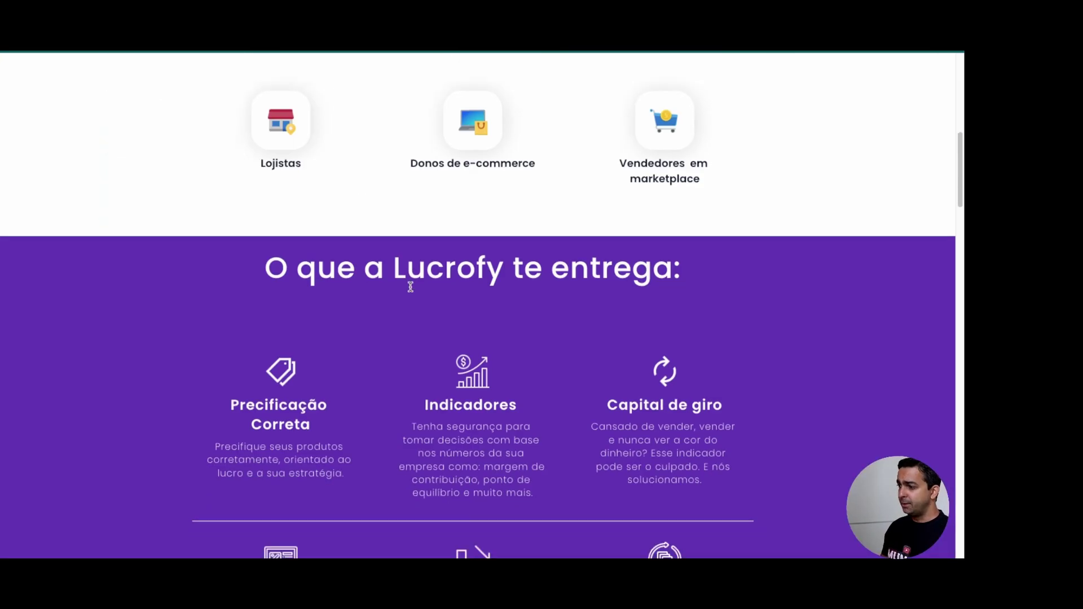
scroll(410, 287, "down", 7)
scroll(410, 288, "down", 3)
scroll(411, 290, "up", 10)
scroll(412, 290, "up", 5)
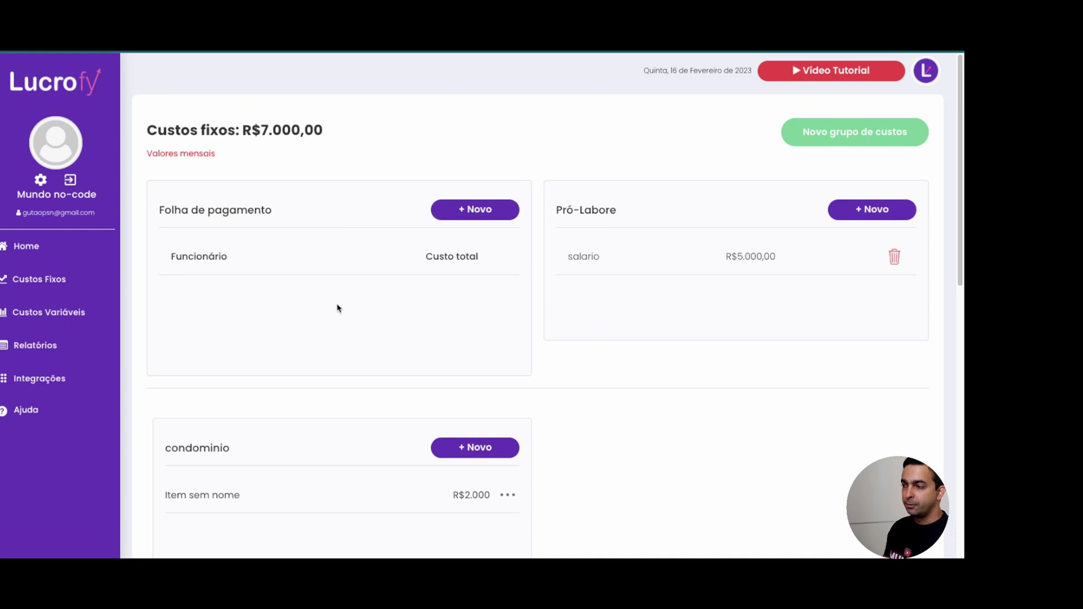
Add a new cost item to the condominio group and name it Internet.
scroll(298, 370, "down", 1)
scroll(298, 370, "down", 4)
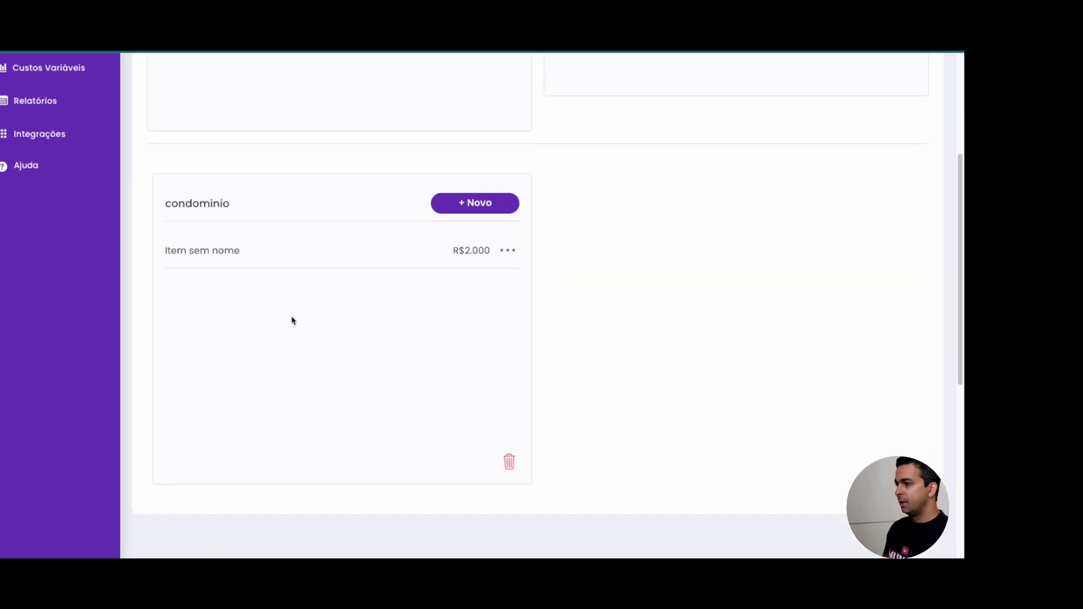
scroll(291, 320, "up", 4)
scroll(391, 408, "up", 1)
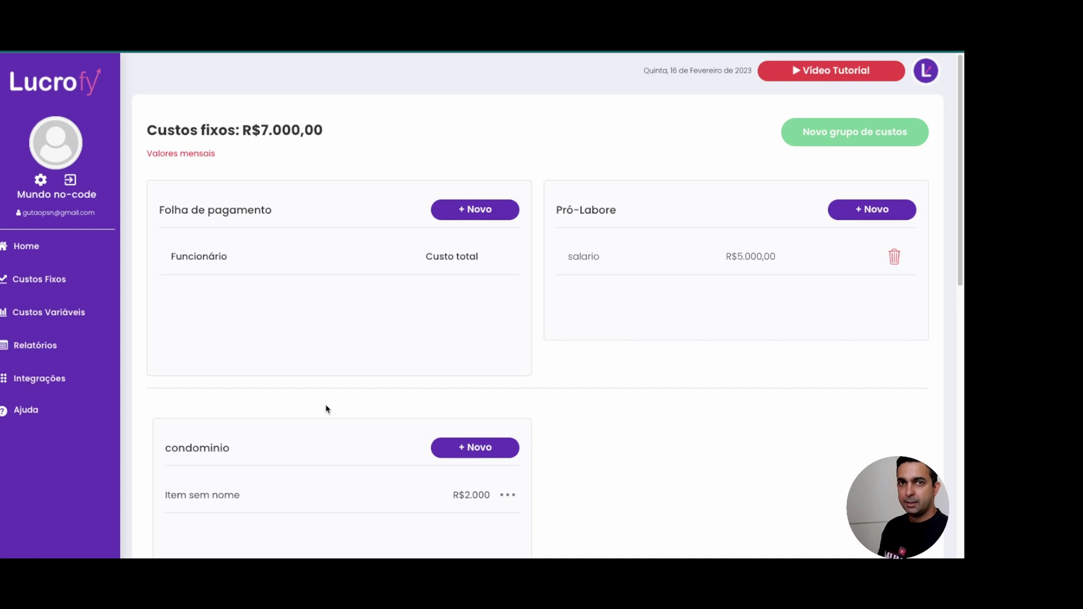
scroll(350, 403, "down", 3)
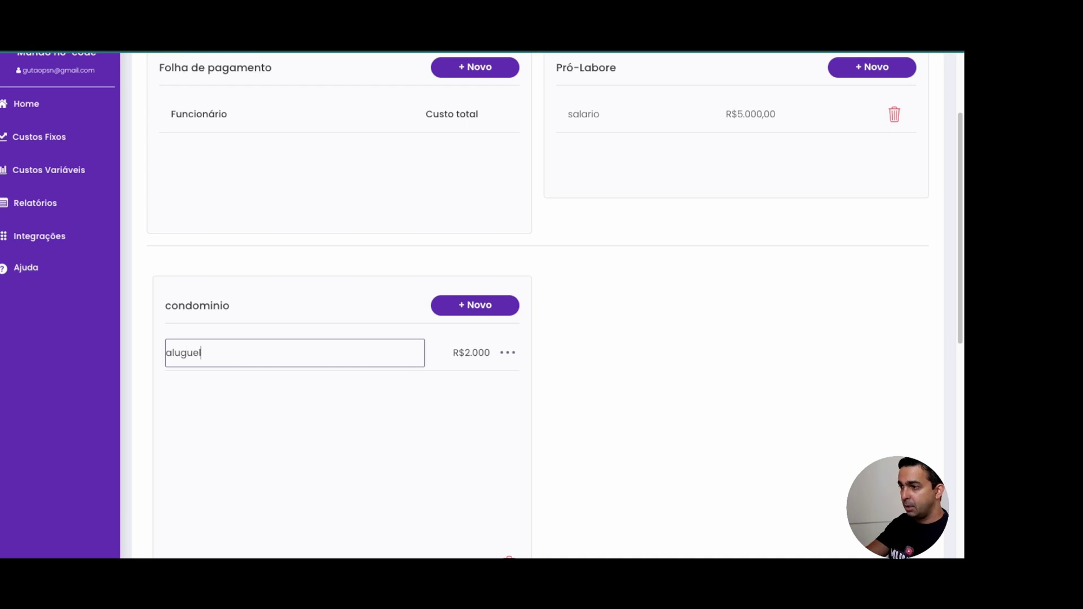
left_click(474, 306)
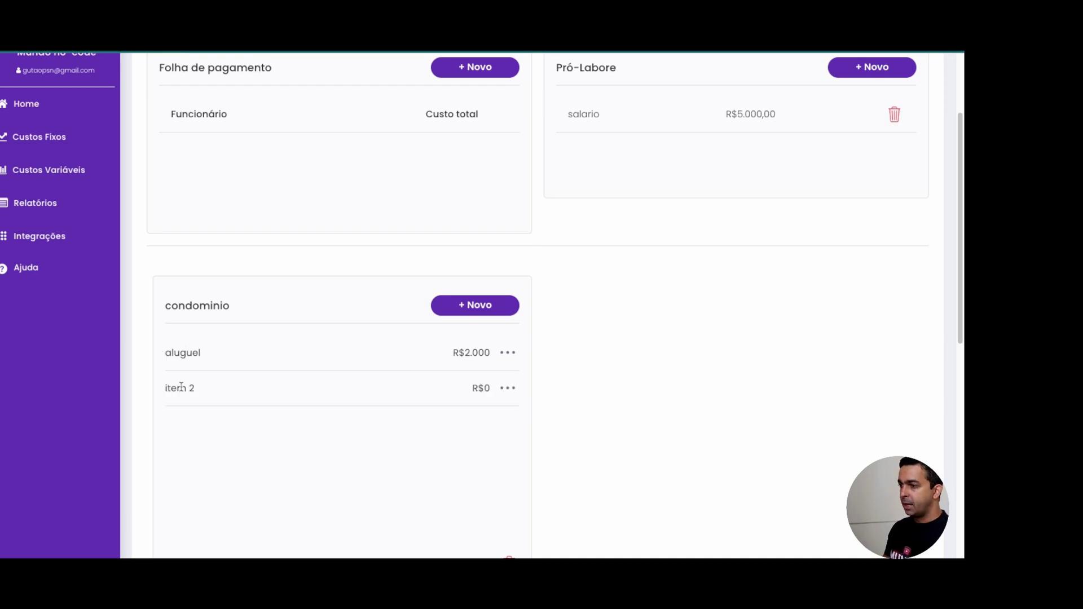
left_click(200, 389)
key("BackSpace")
type("Internet")
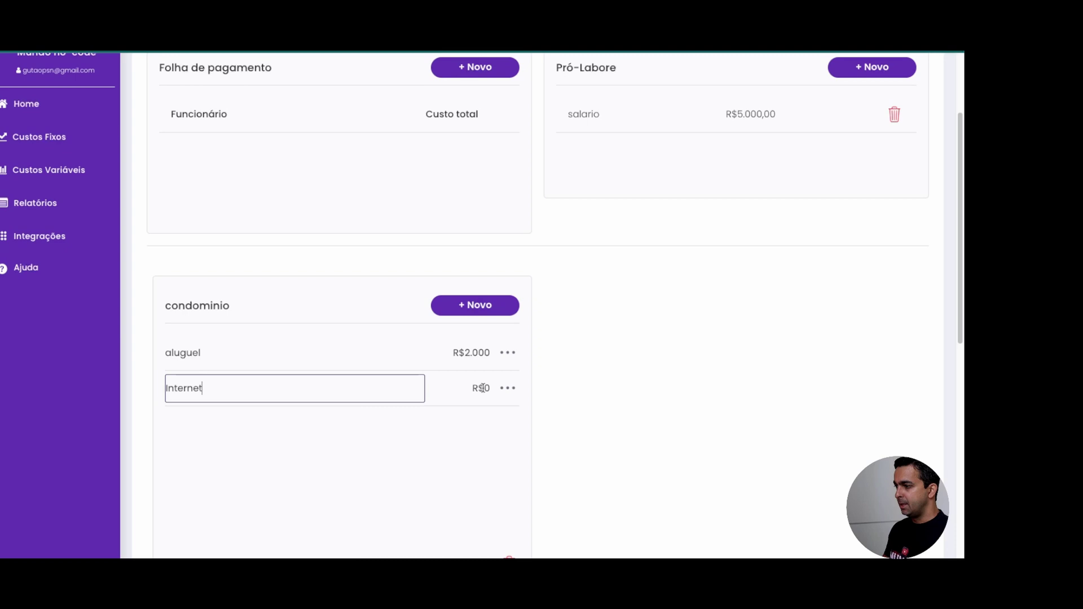
Set the Internet item's amount to R$100 and save it.
left_click(506, 389)
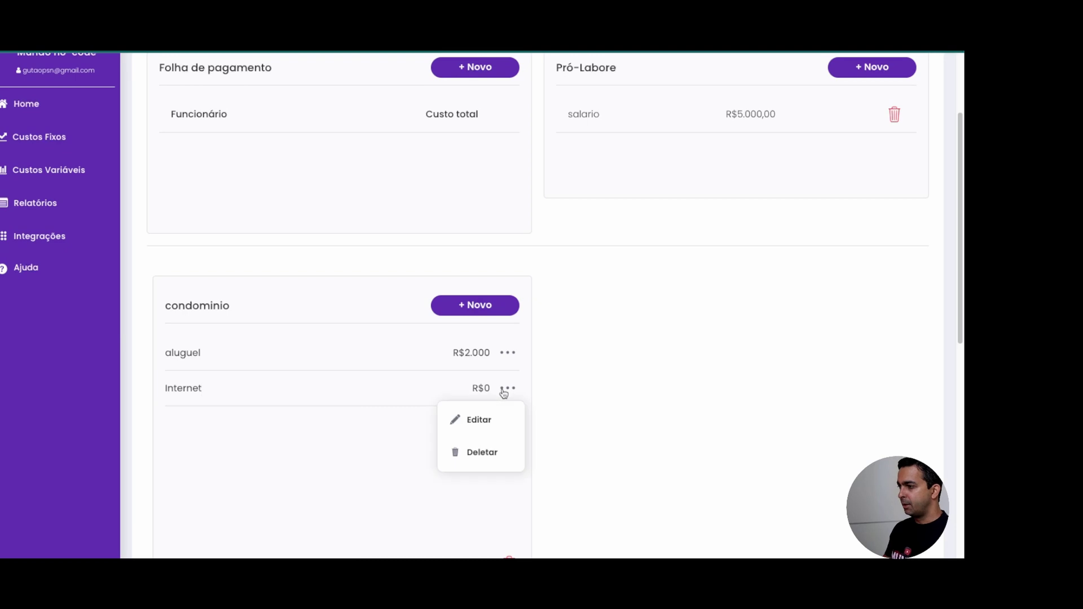
left_click(493, 418)
key("ctrl+a")
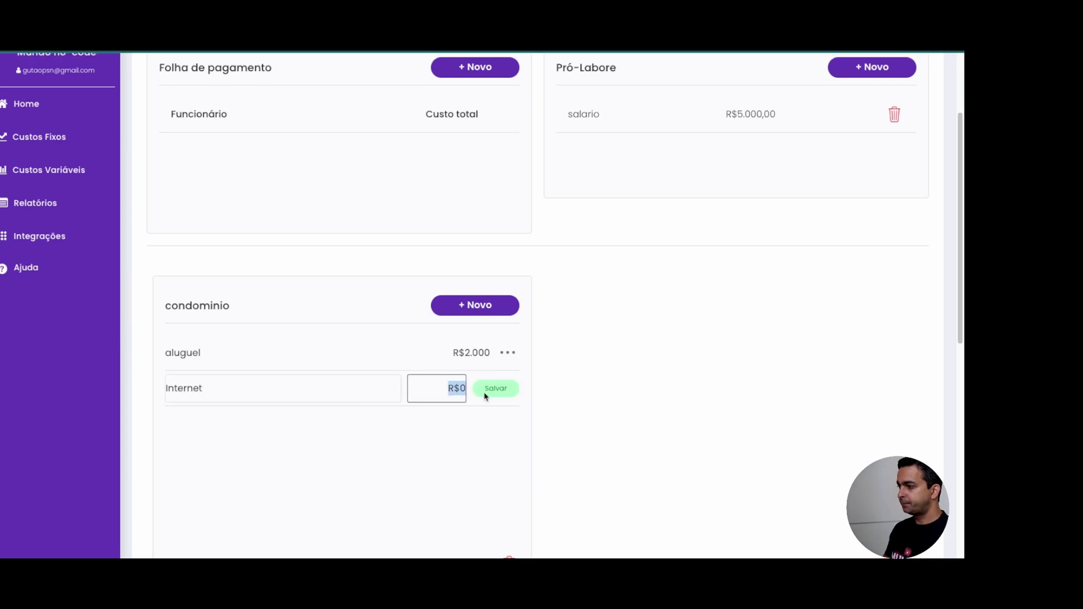
type("100")
left_click(492, 391)
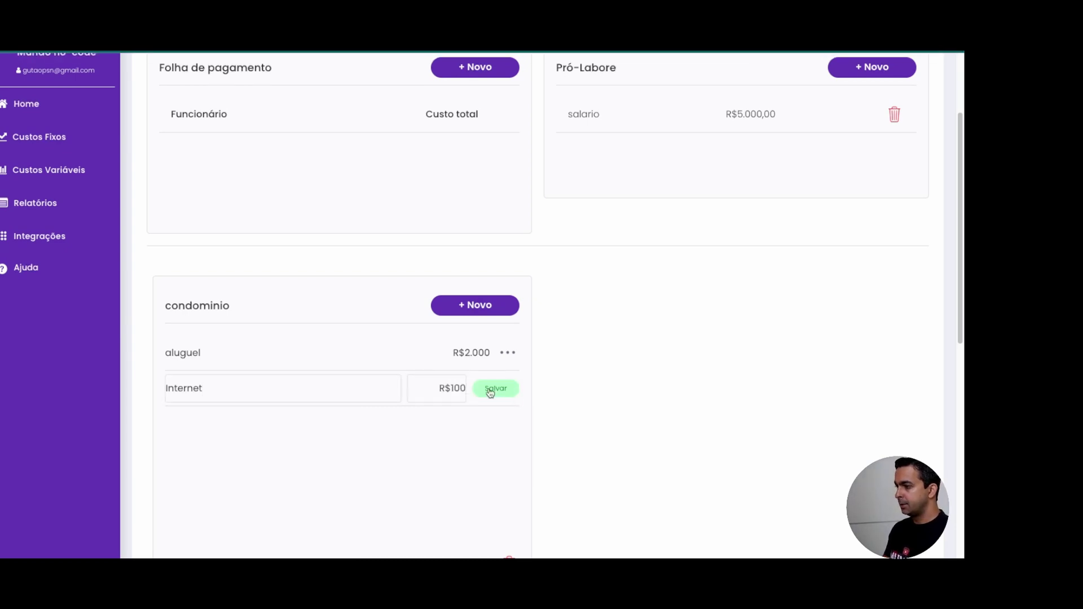
Check the updated fixed-cost total of R$7.100,00.
scroll(551, 409, "up", 3)
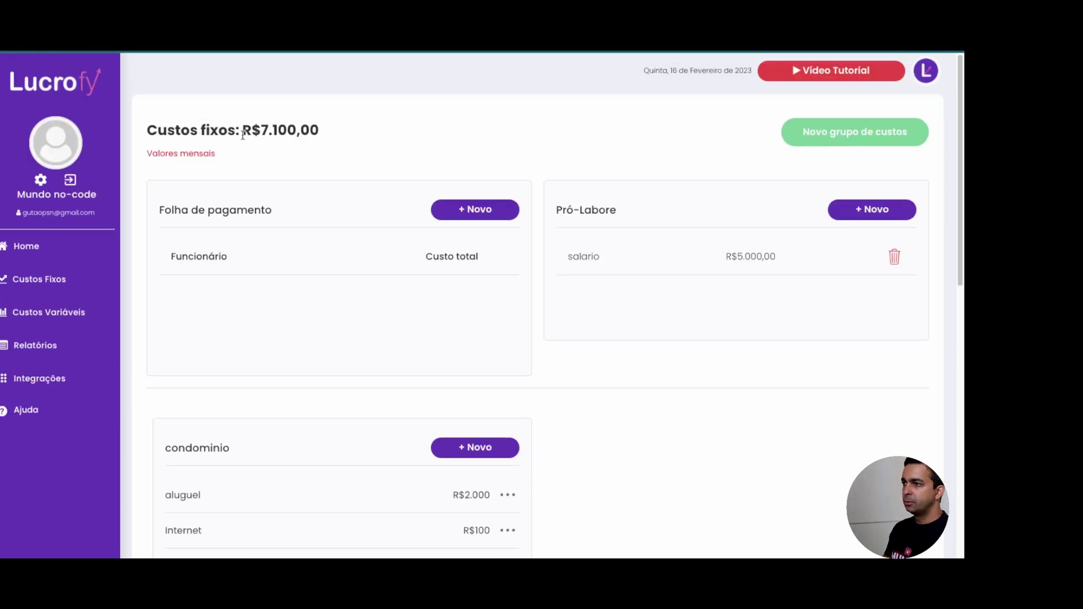
left_click_drag(251, 129, 315, 133)
left_click(324, 137)
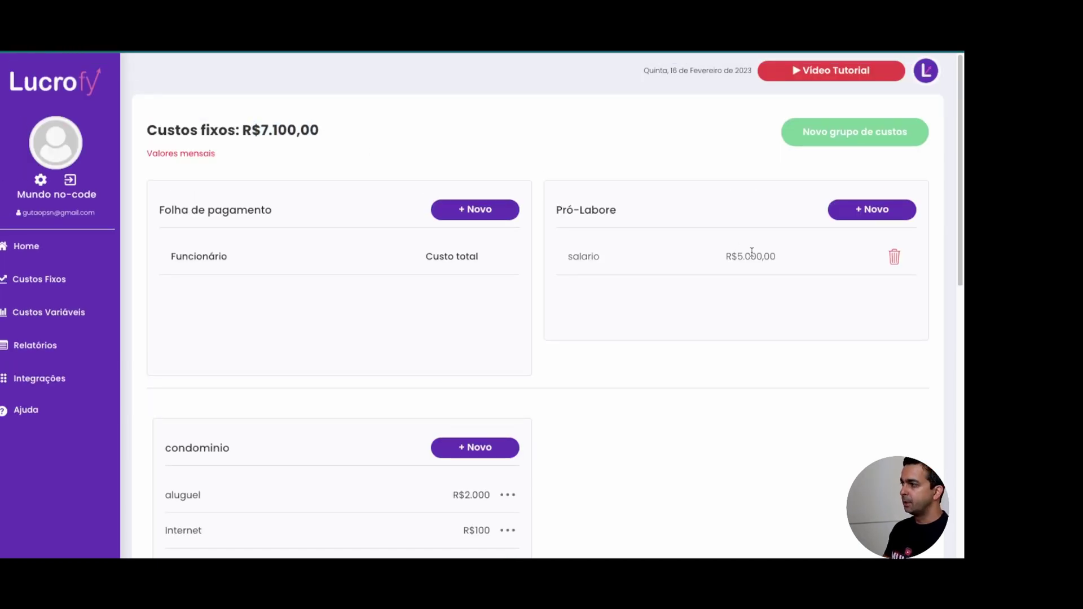
scroll(709, 270, "down", 3)
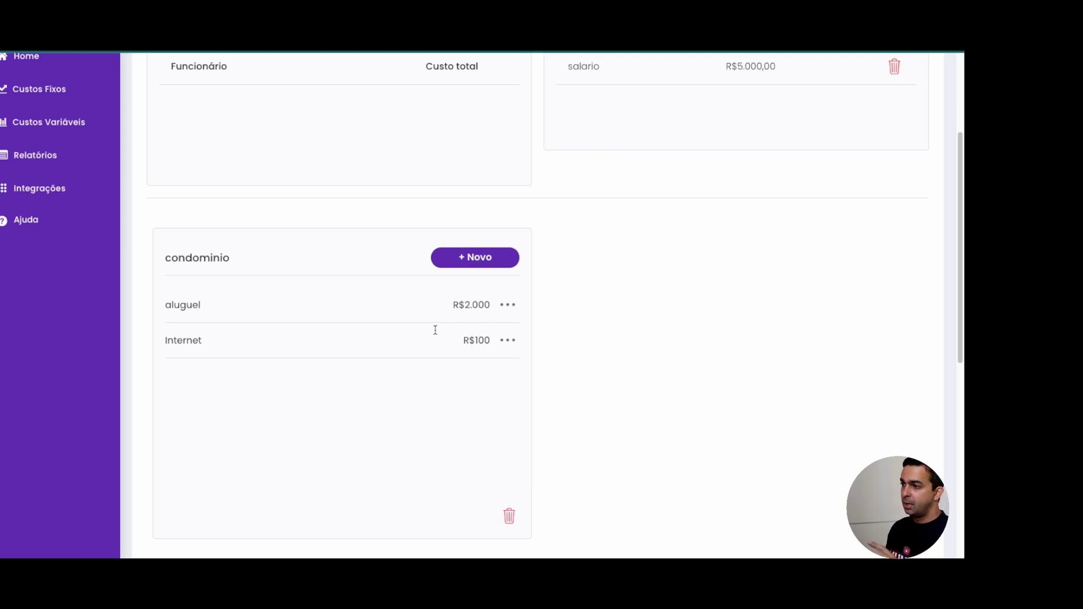
scroll(416, 333, "up", 3)
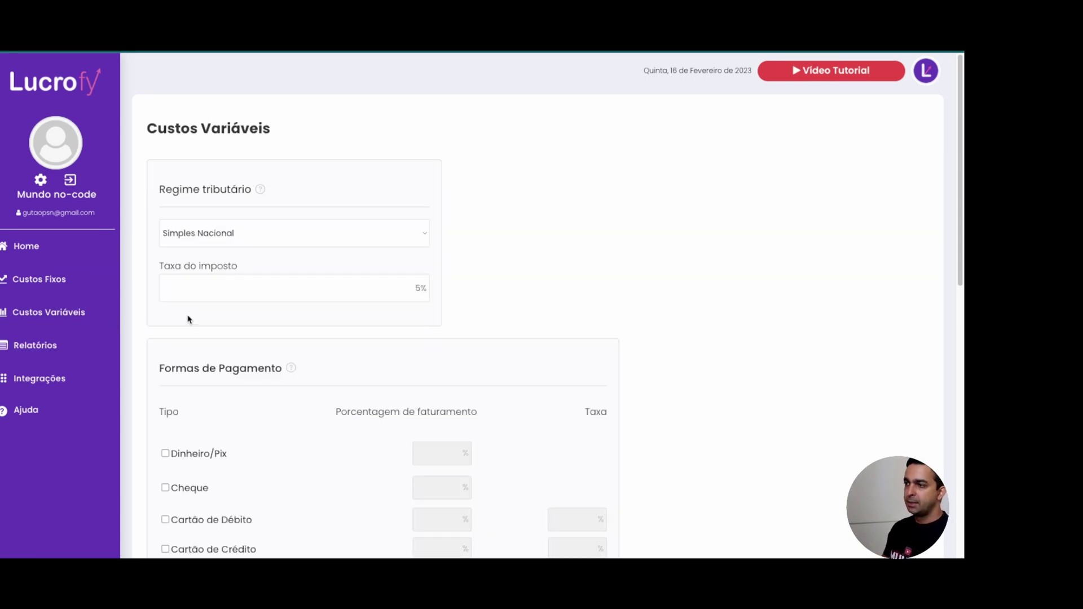
Tick 'Eu sei minha margem' for the card fee and save the setting.
scroll(320, 298, "down", 2)
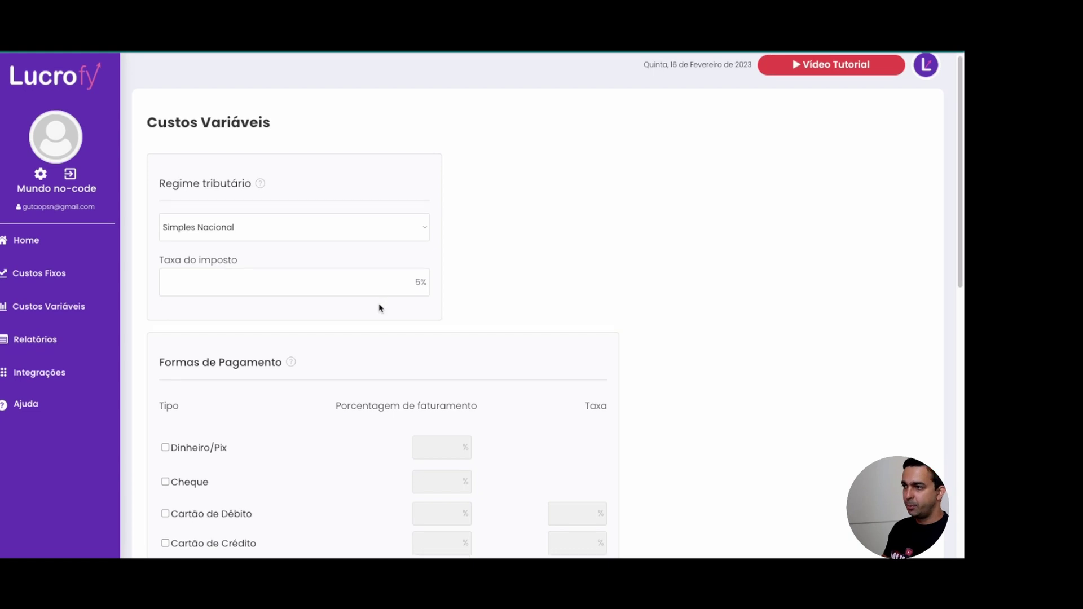
scroll(318, 294, "down", 1)
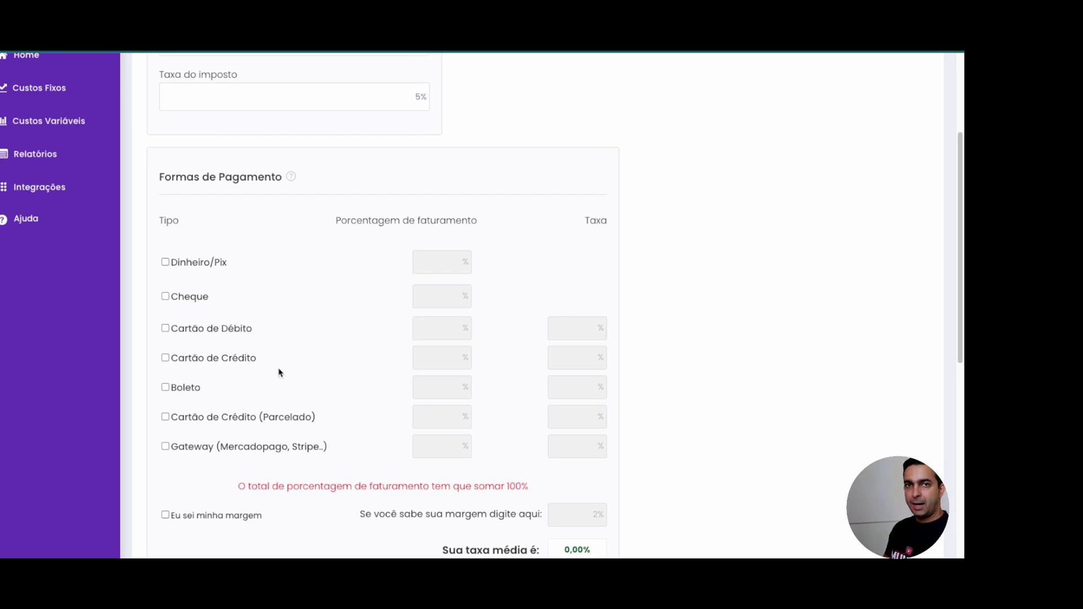
scroll(359, 385, "down", 3)
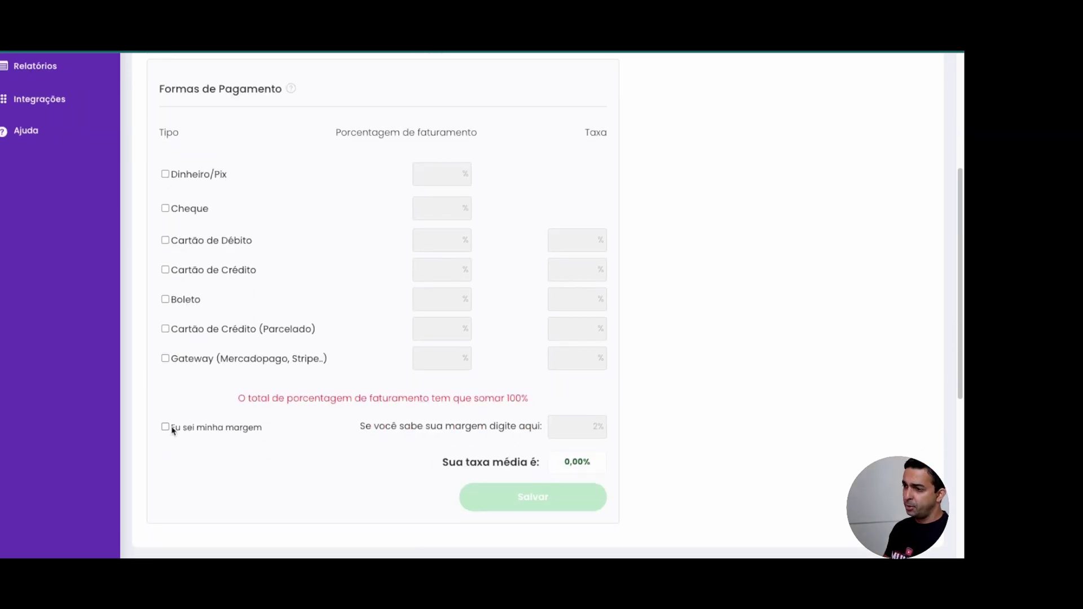
left_click(166, 428)
left_click(586, 174)
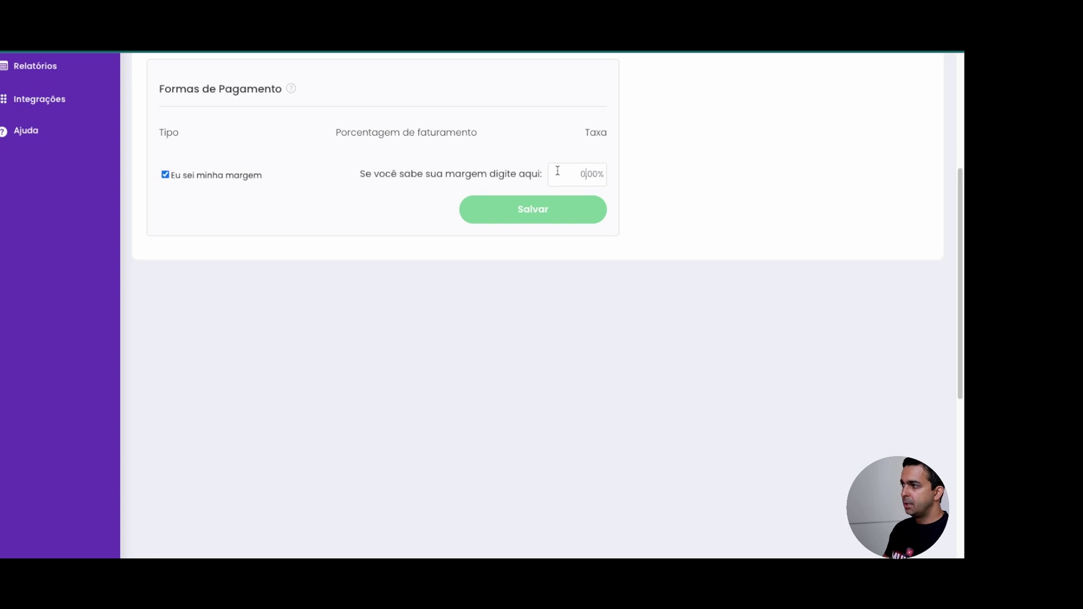
scroll(451, 179, "up", 3)
left_click(165, 301)
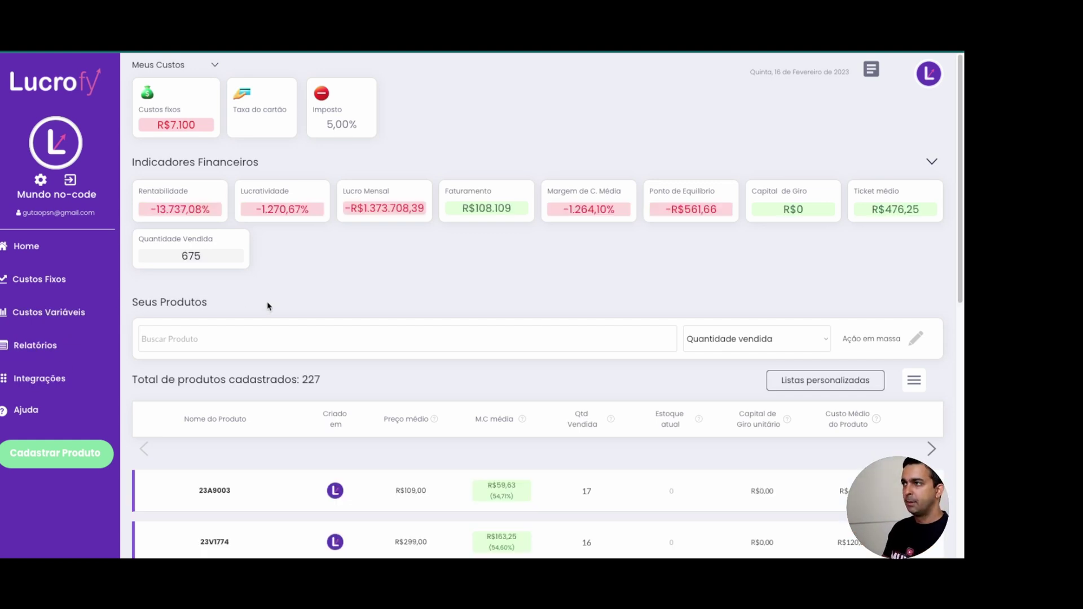
Mark the card-fee margin as known again, enter 2% and save it.
scroll(266, 307, "down", 4)
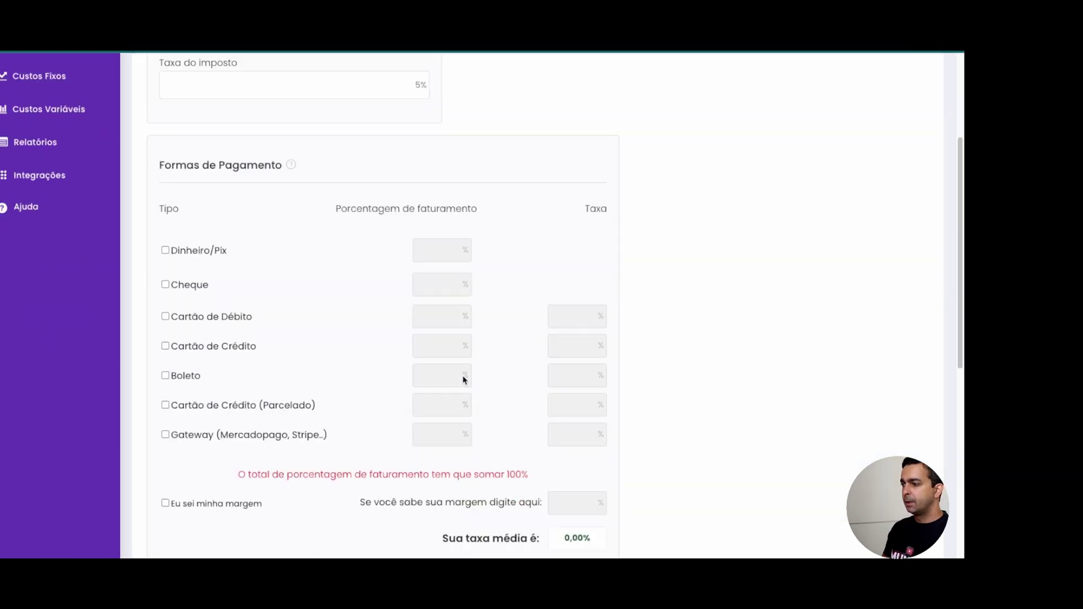
scroll(464, 379, "down", 2)
left_click(165, 423)
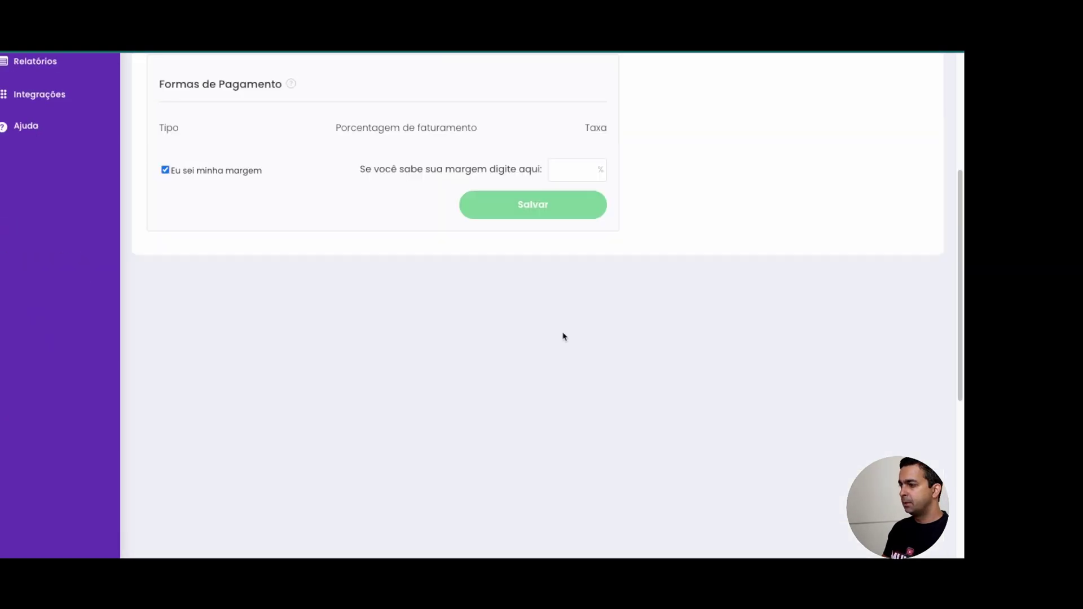
left_click(577, 171)
type("2")
left_click(632, 172)
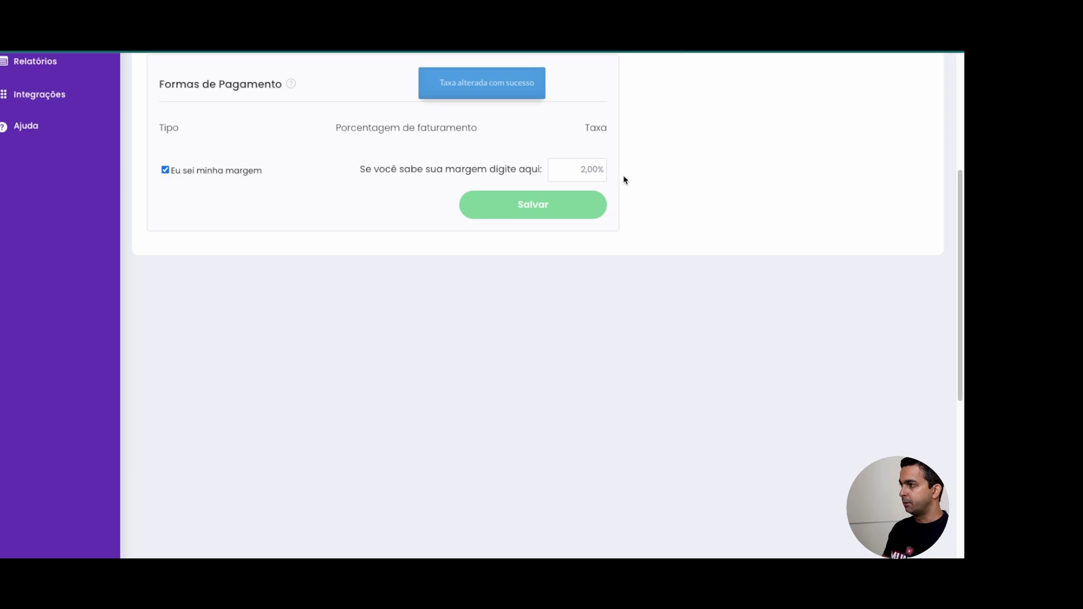
scroll(126, 218, "up", 3)
scroll(84, 231, "up", 2)
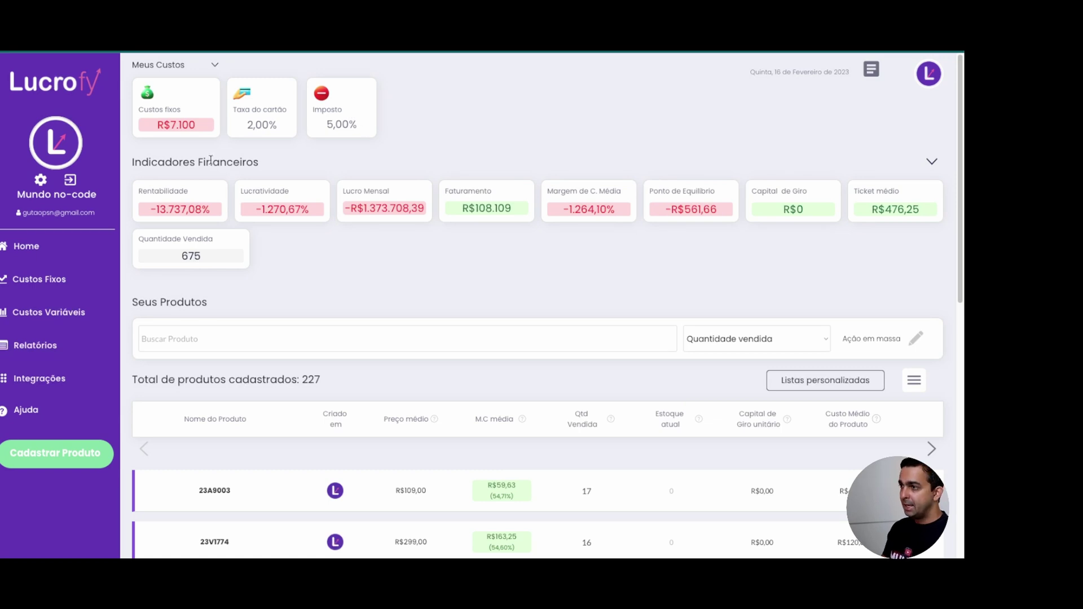
left_click_drag(132, 162, 309, 175)
left_click(309, 174)
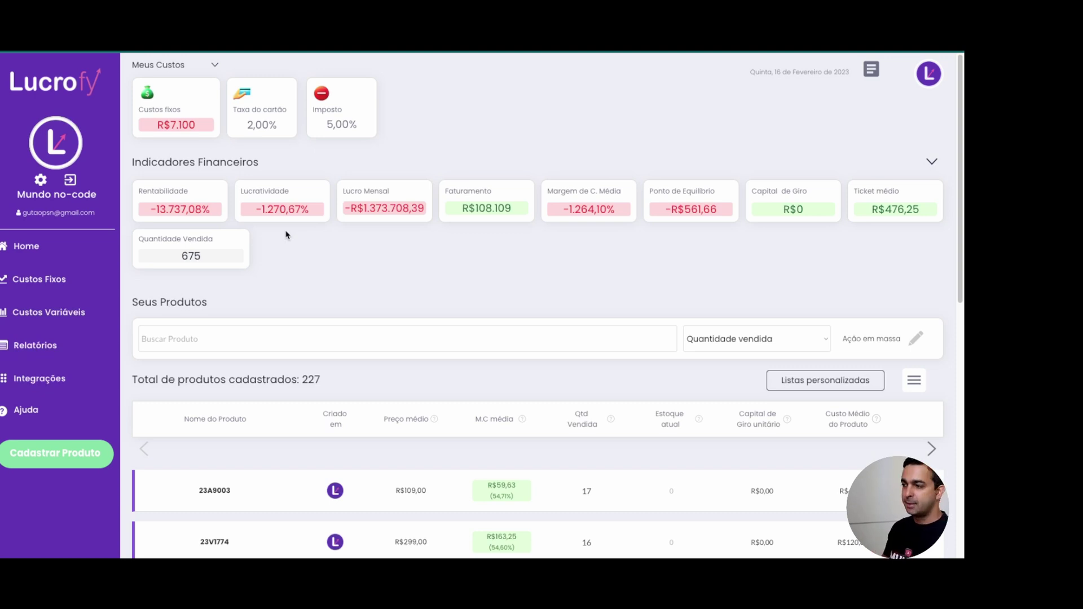
scroll(367, 280, "down", 3)
scroll(367, 281, "up", 2)
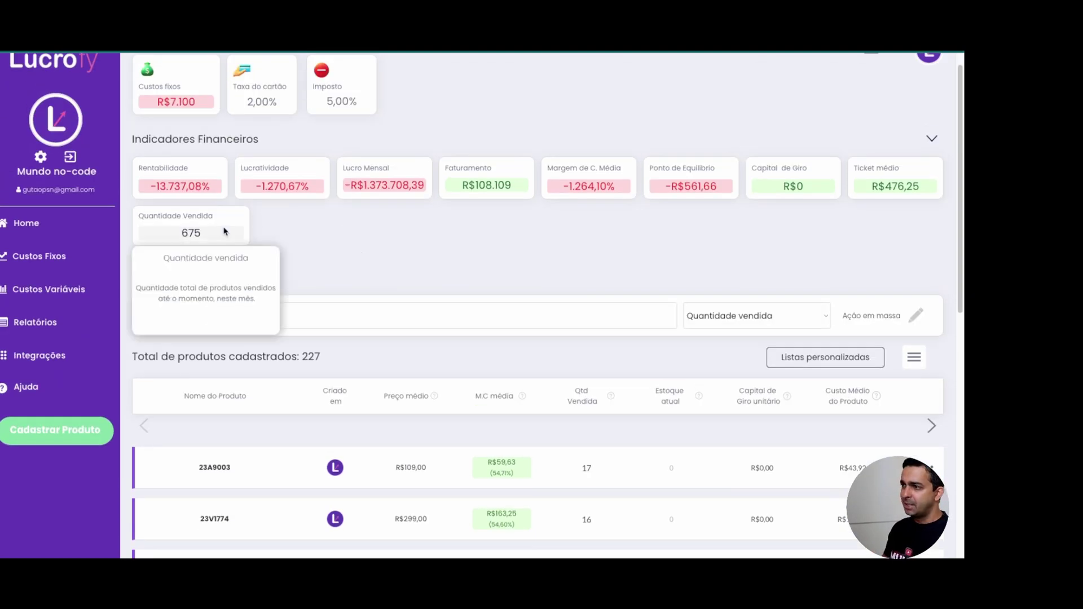
scroll(432, 412, "down", 1)
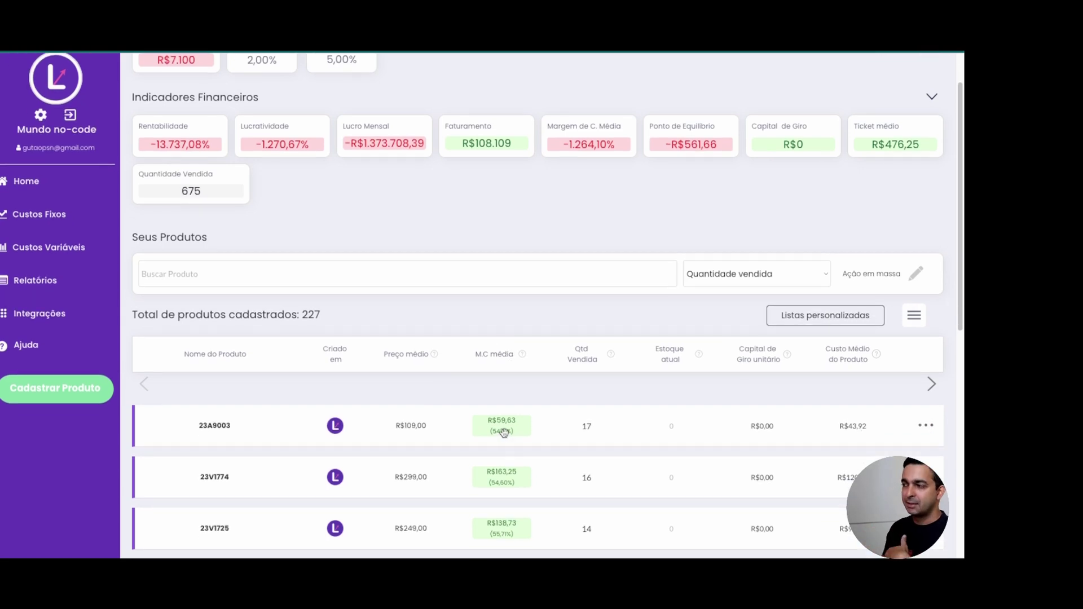
scroll(554, 452, "down", 2)
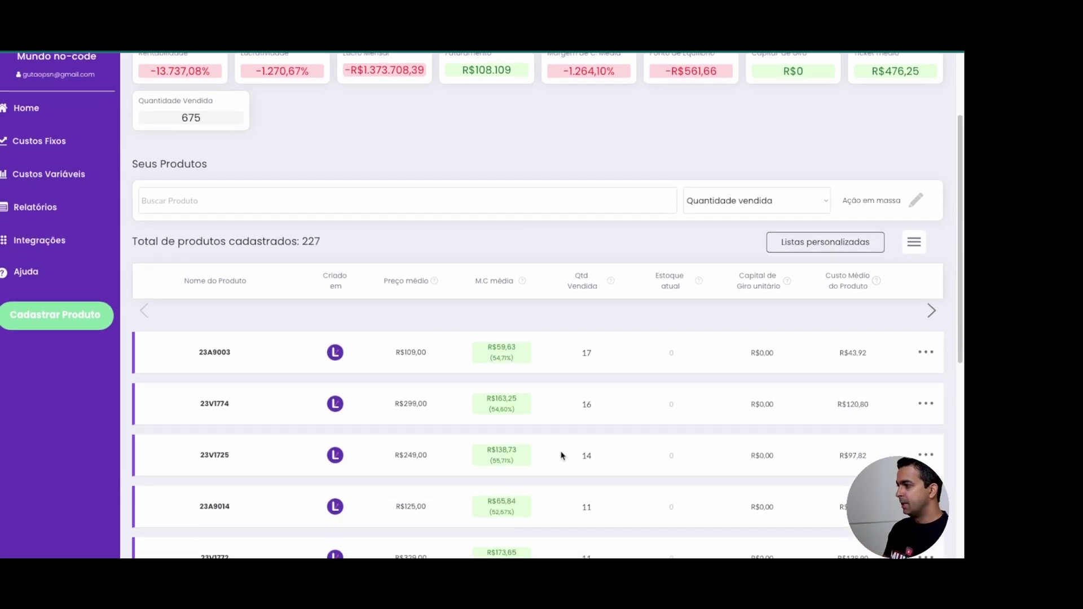
scroll(553, 452, "down", 1)
scroll(561, 451, "down", 1)
scroll(561, 451, "up", 1)
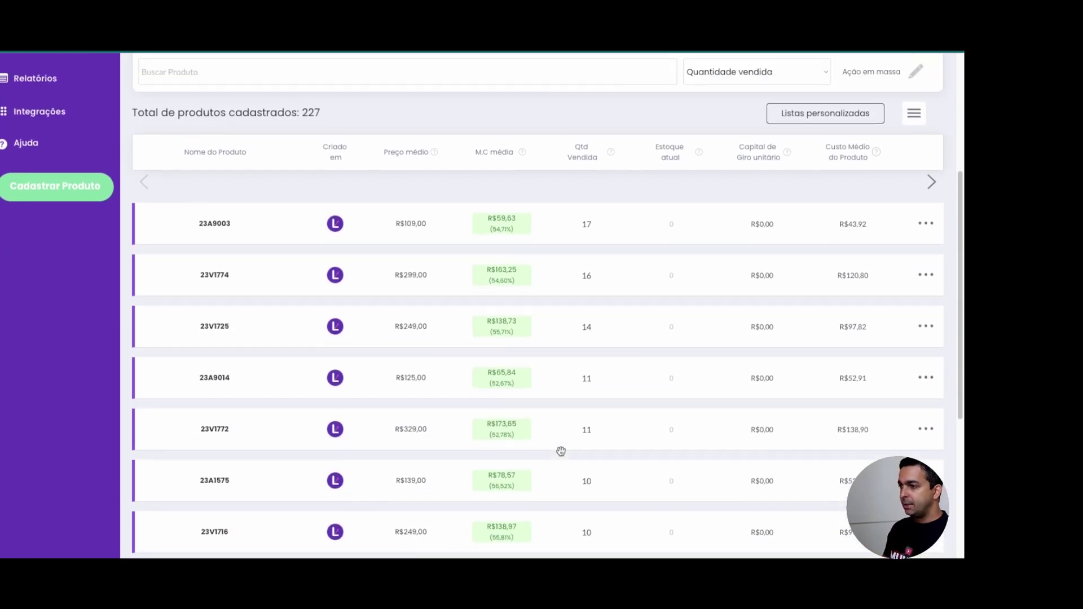
scroll(561, 452, "up", 4)
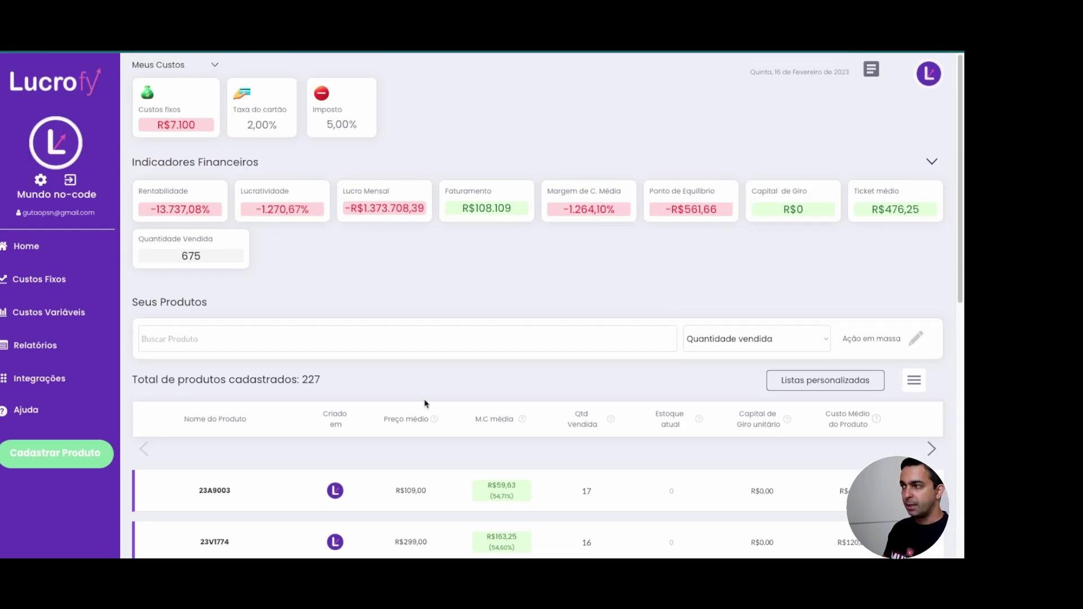
Open the Cadastrar Produto form, then close it without registering a product.
left_click(69, 453)
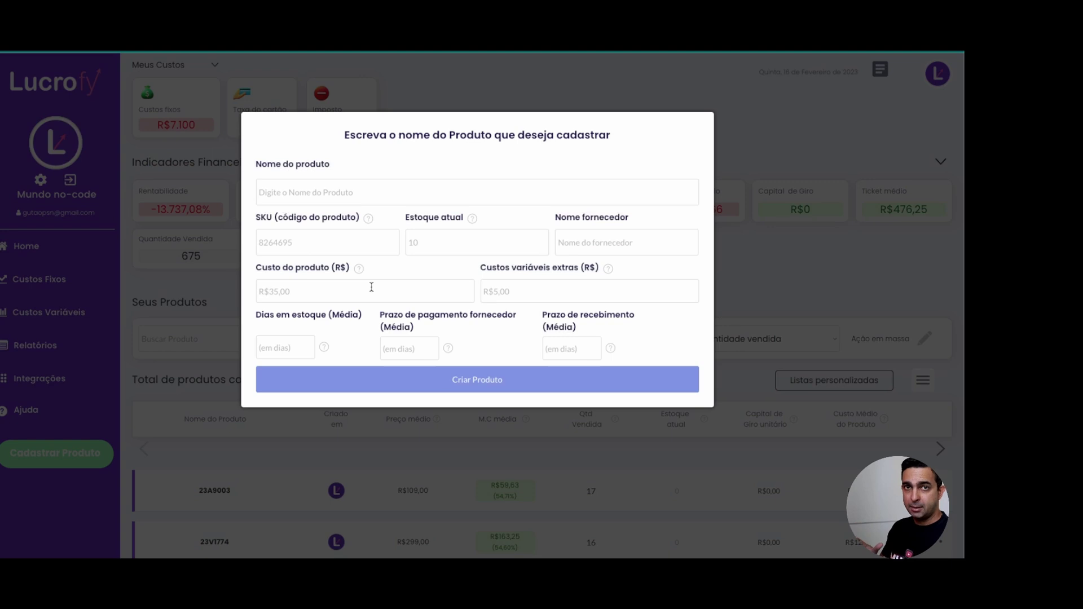
left_click(407, 188)
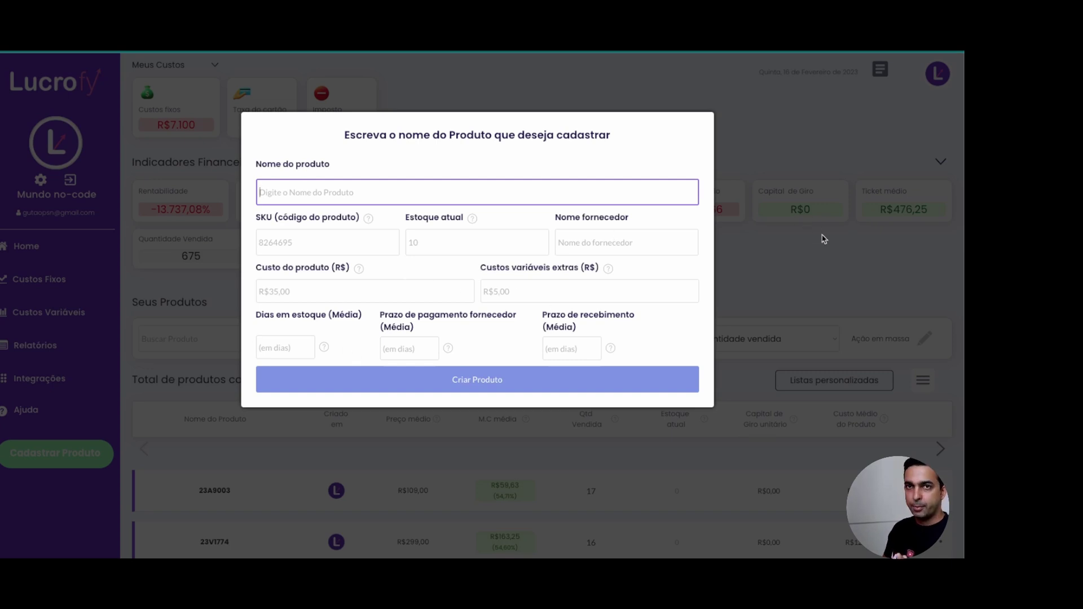
left_click(821, 269)
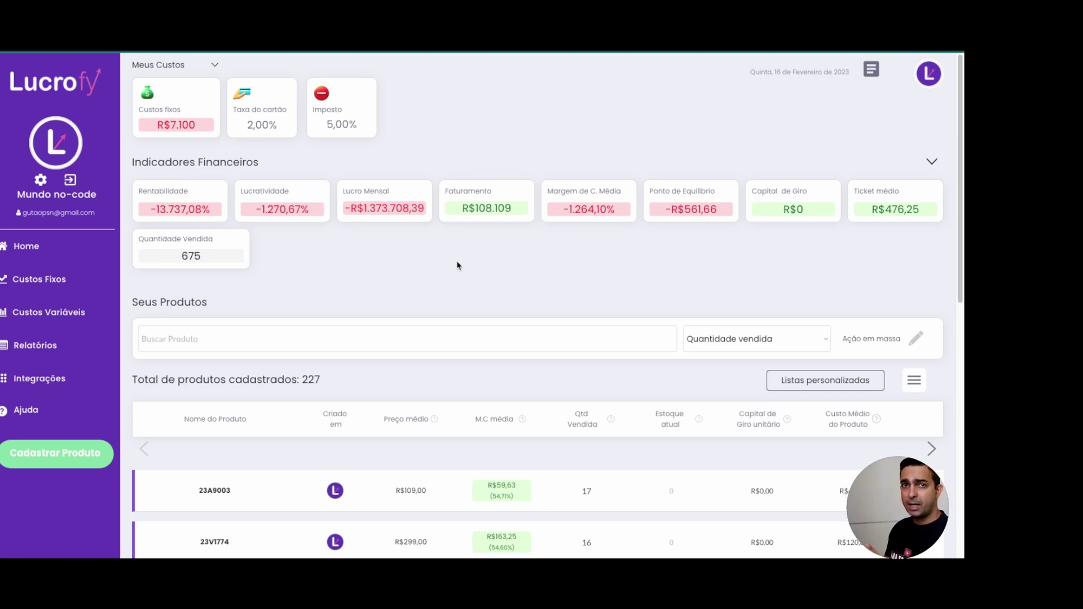
scroll(457, 260, "down", 3)
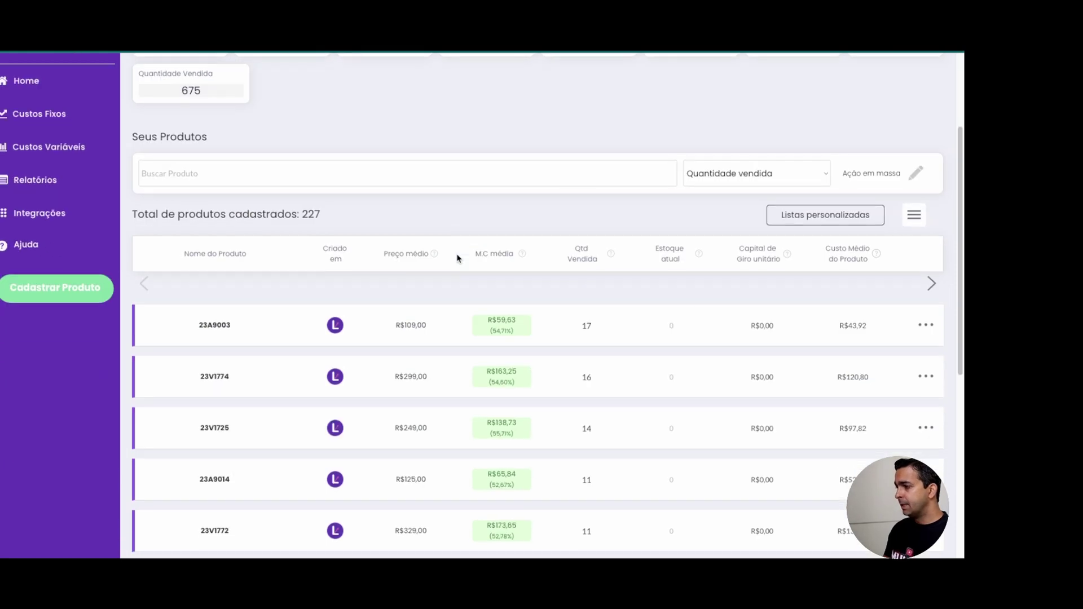
scroll(457, 259, "up", 3)
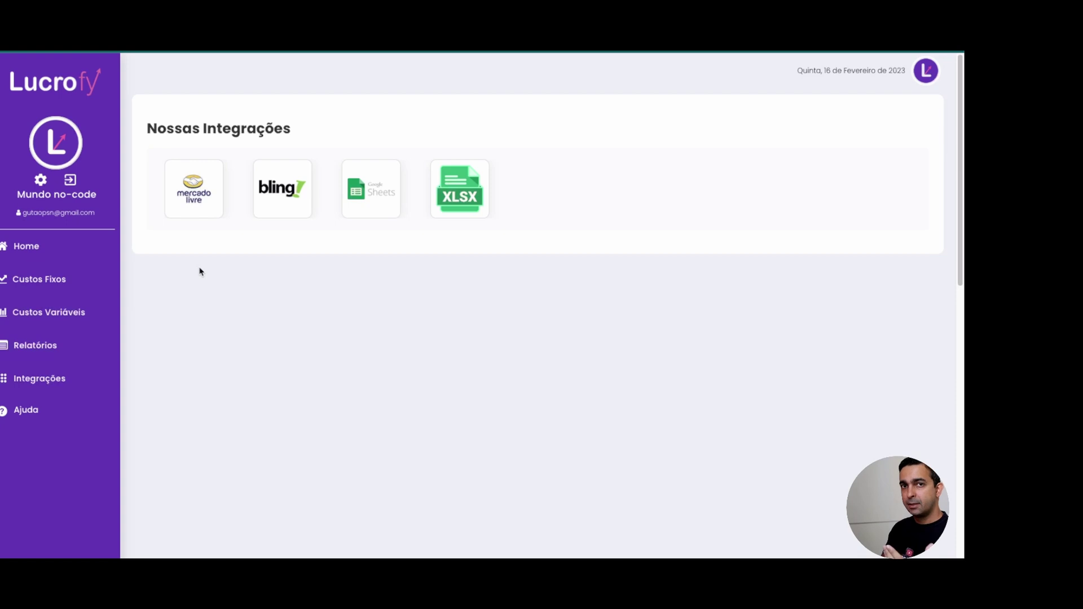
Look at the Mercado Livre and Google Sheets integrations, then bring up the XLSX upload form.
left_click(199, 191)
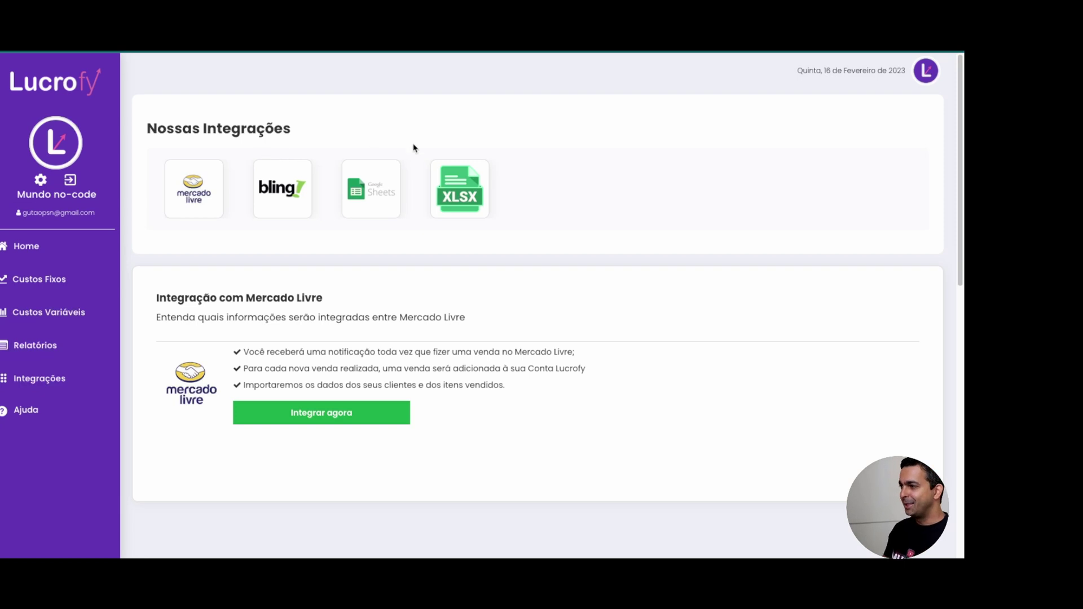
left_click(363, 178)
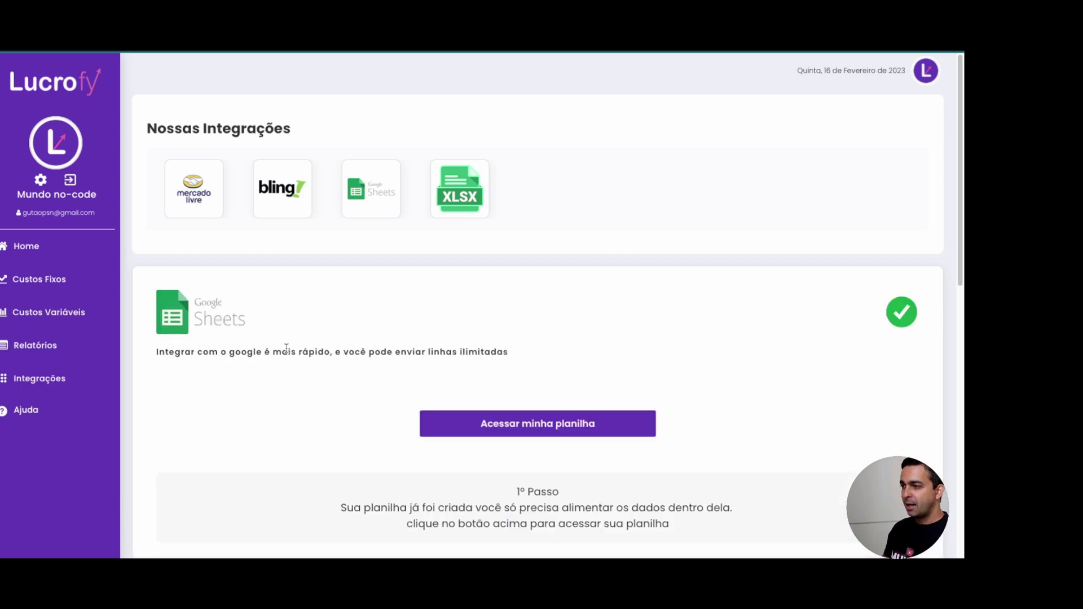
scroll(286, 348, "down", 4)
scroll(286, 348, "up", 4)
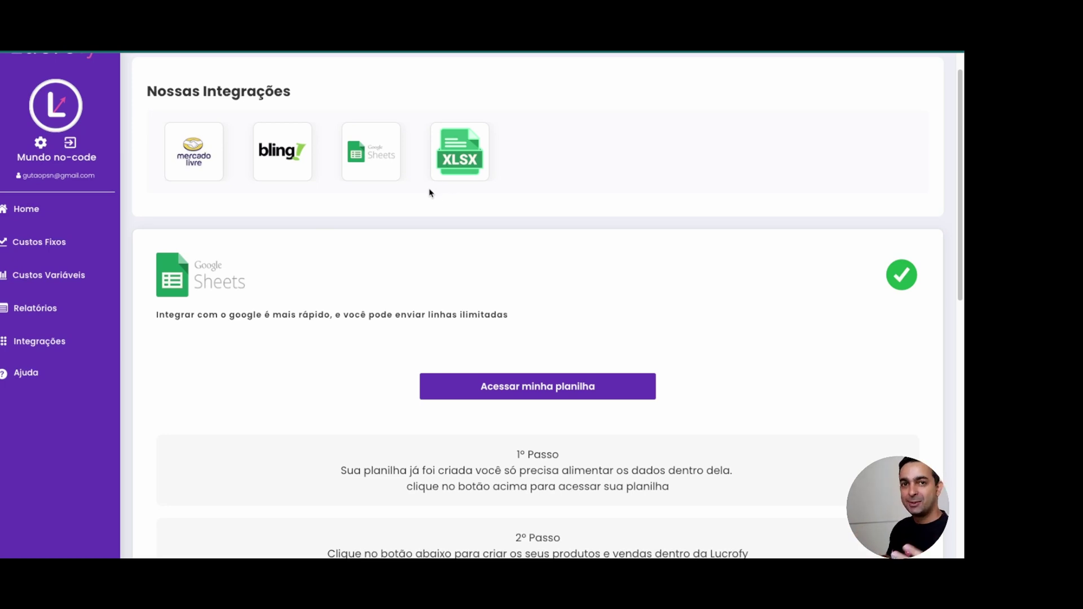
left_click(458, 167)
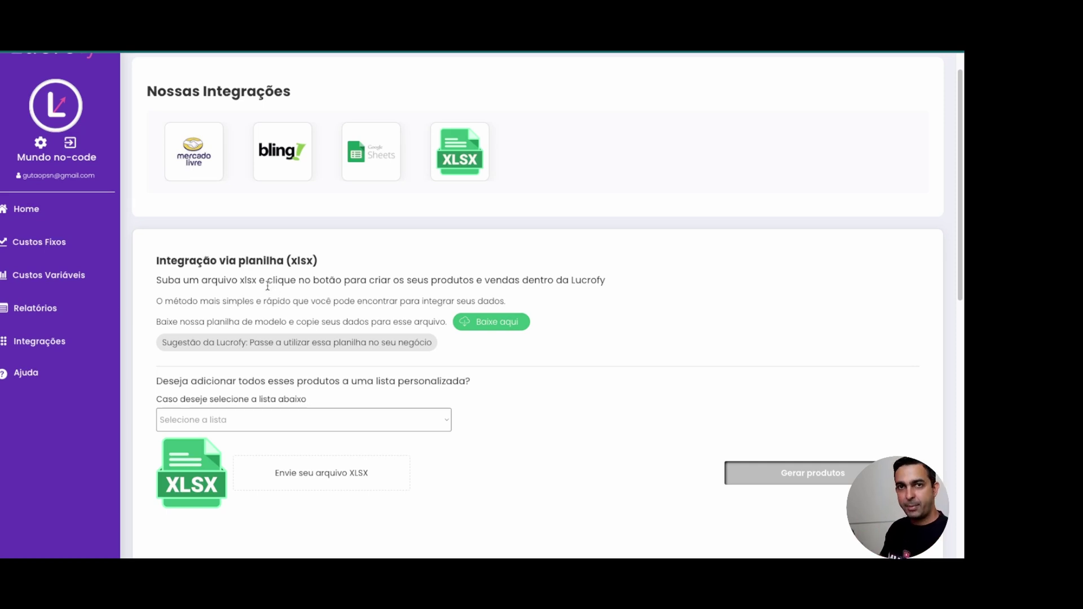
Upload Modelo novo lucrofy (6).xlsx from Downloads to generate the products.
left_click(325, 475)
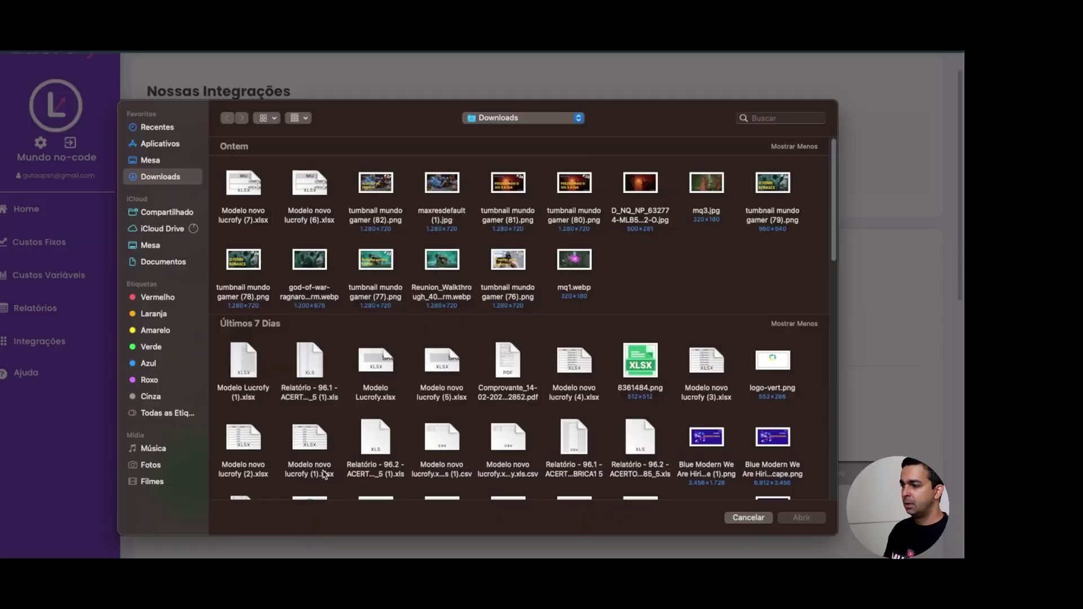
left_click(310, 190)
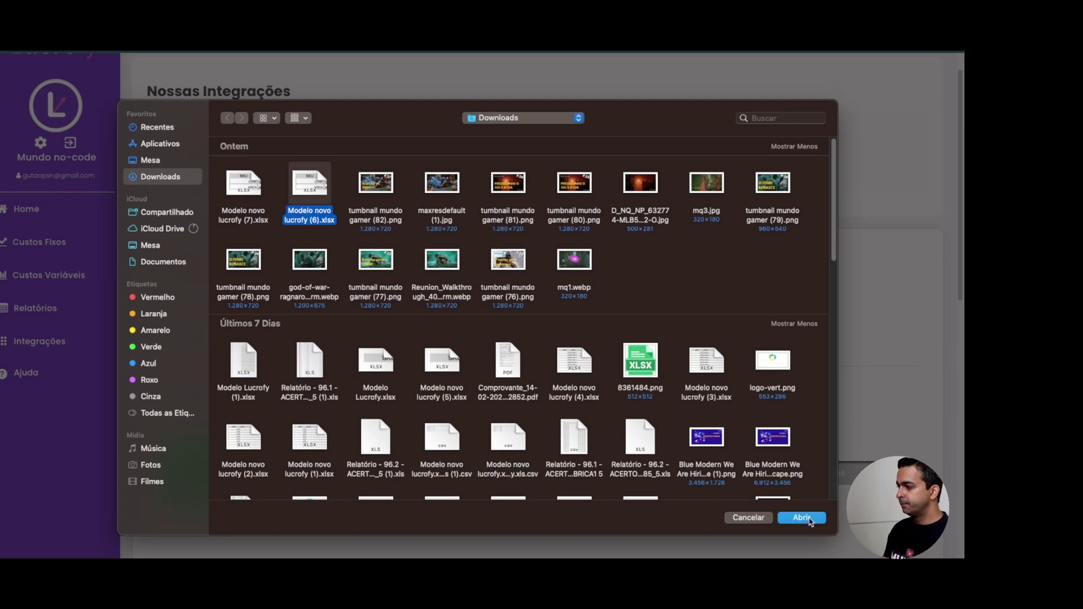
left_click(804, 517)
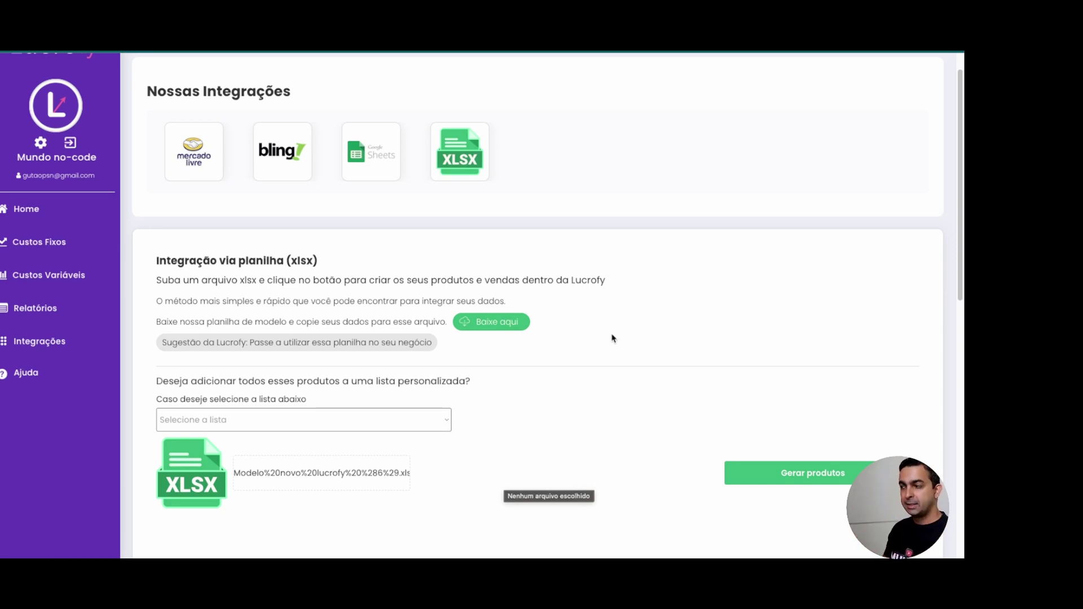
scroll(88, 213, "up", 2)
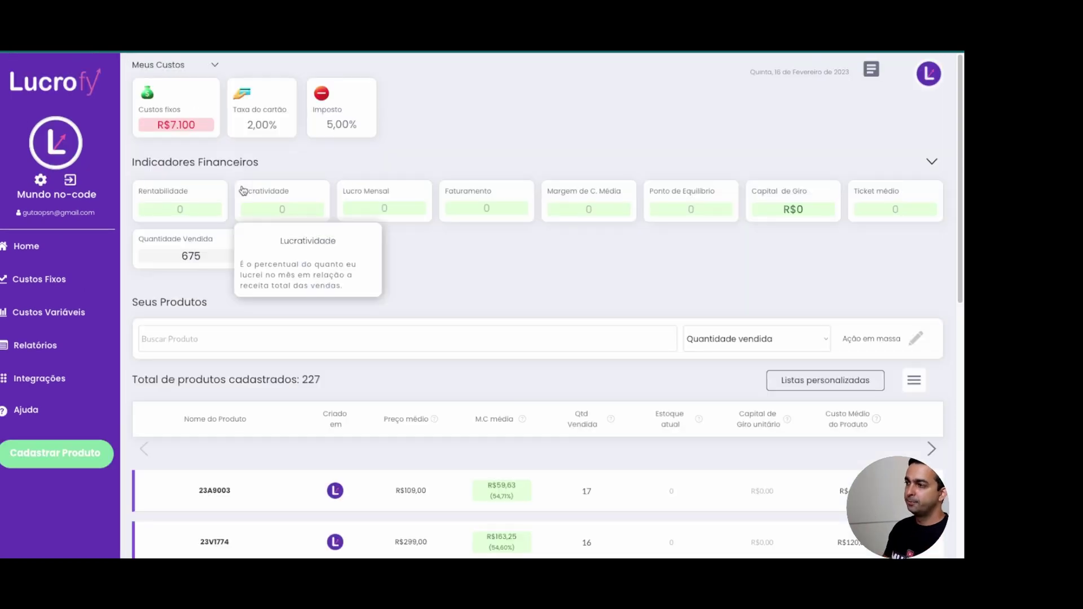
Scroll through the imported products table and back up.
scroll(614, 362, "down", 5)
scroll(589, 365, "down", 5)
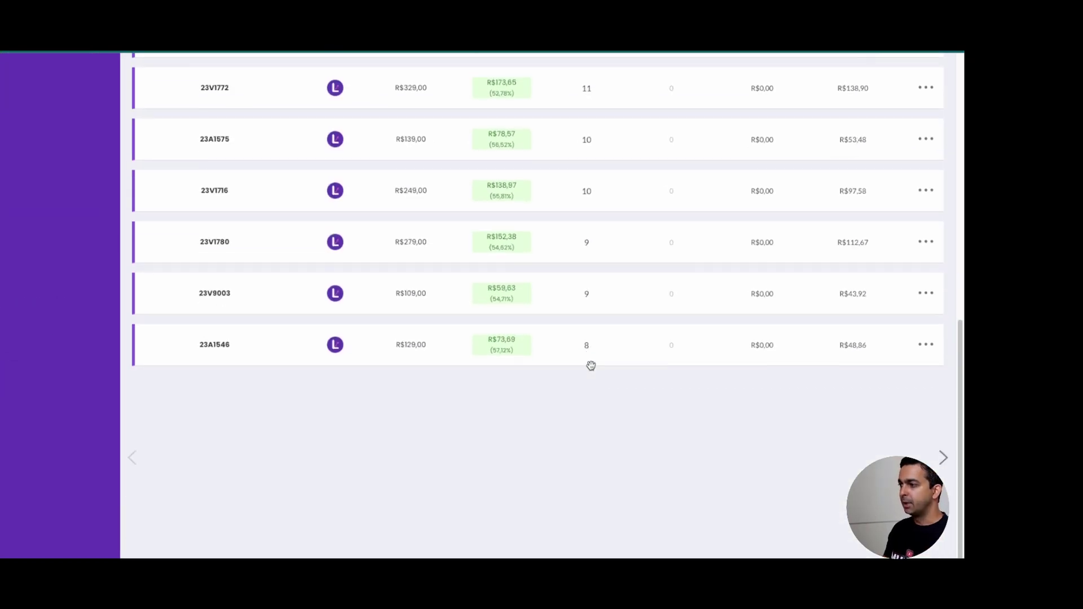
scroll(591, 369, "up", 2)
scroll(591, 367, "up", 5)
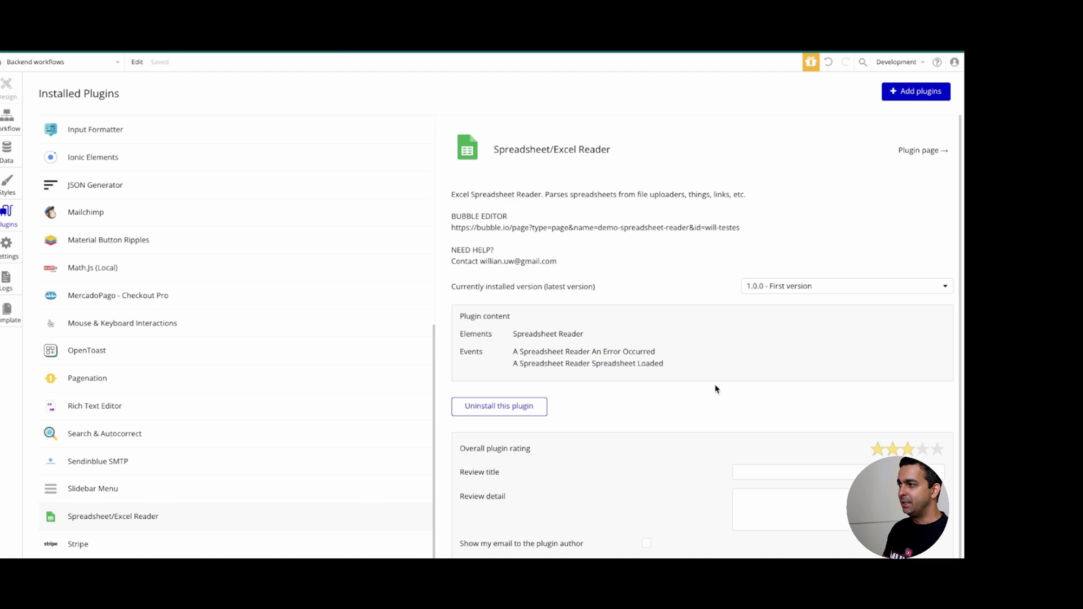
scroll(716, 389, "down", 1)
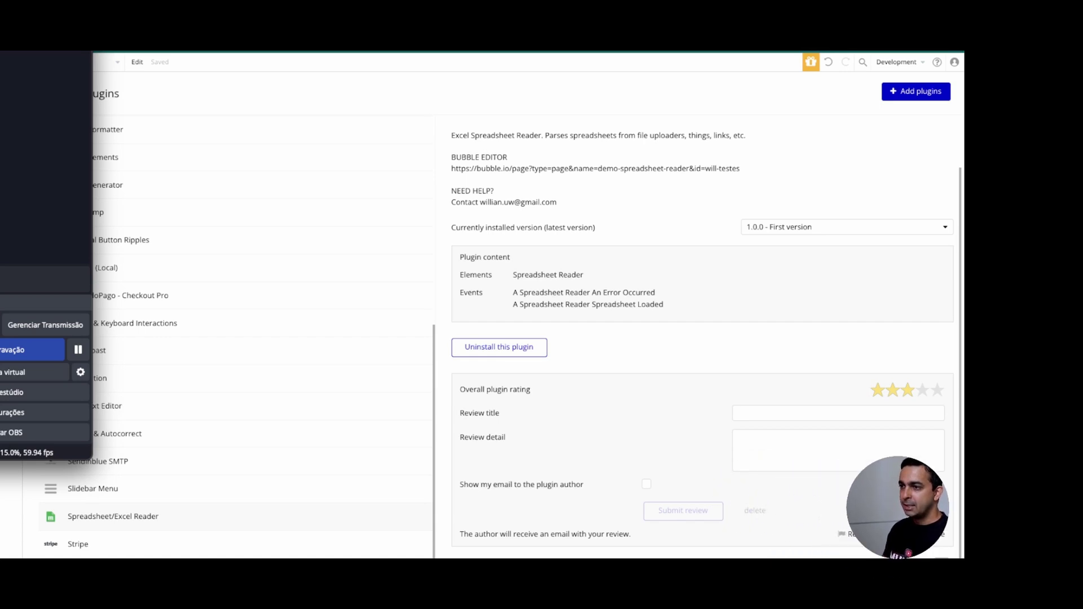
Leave the plugins list and switch the workflow editor to the dash_novo_pc page.
left_click(634, 398)
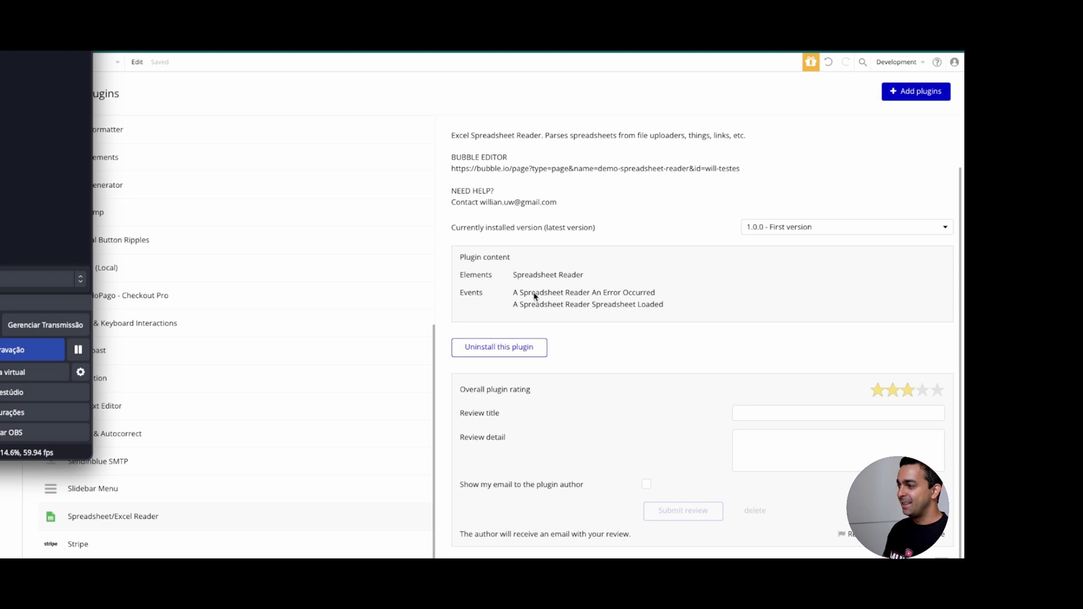
scroll(695, 383, "up", 1)
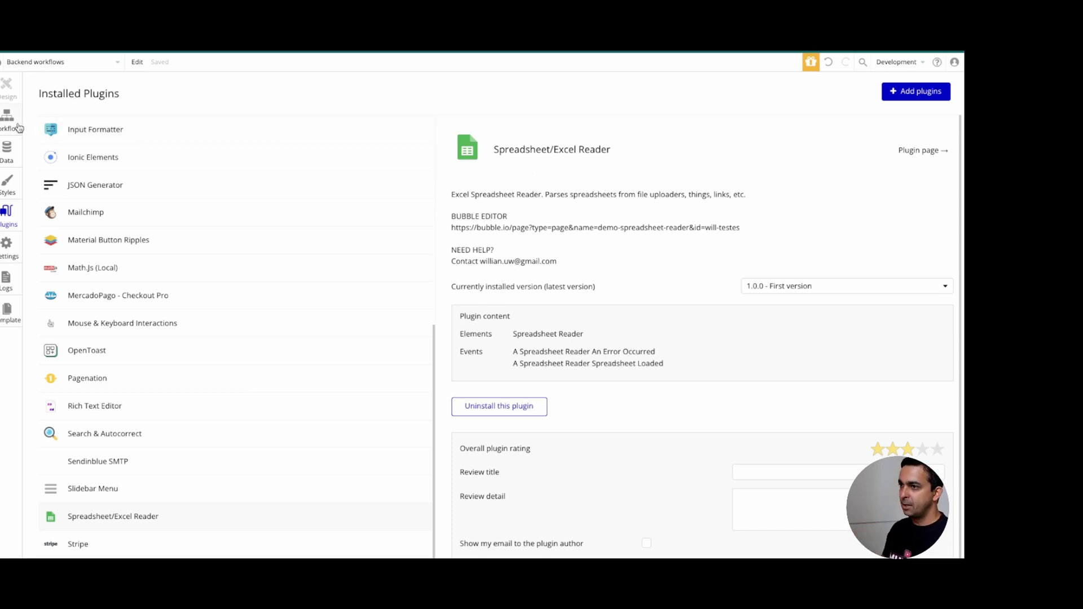
left_click(10, 126)
left_click(38, 63)
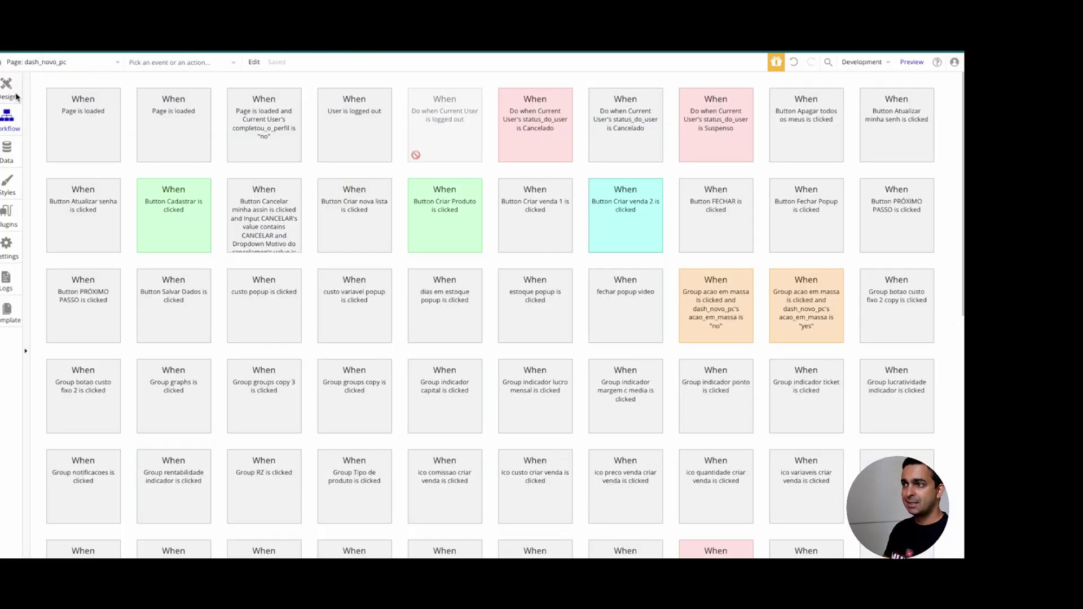
Return to the Design tab and open and select the integracoes page.
left_click(17, 97)
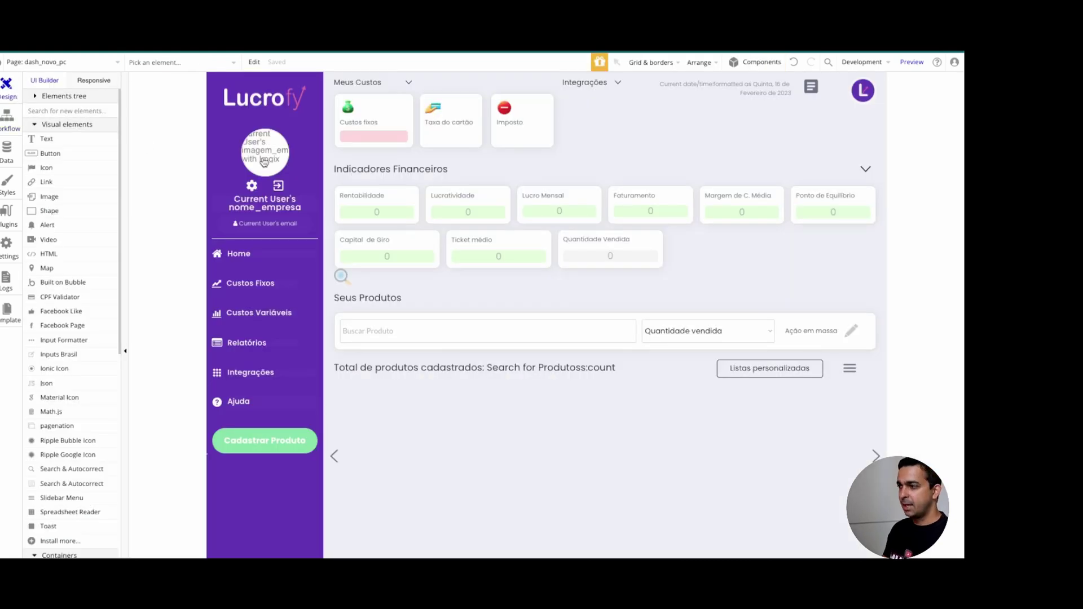
left_click(75, 63)
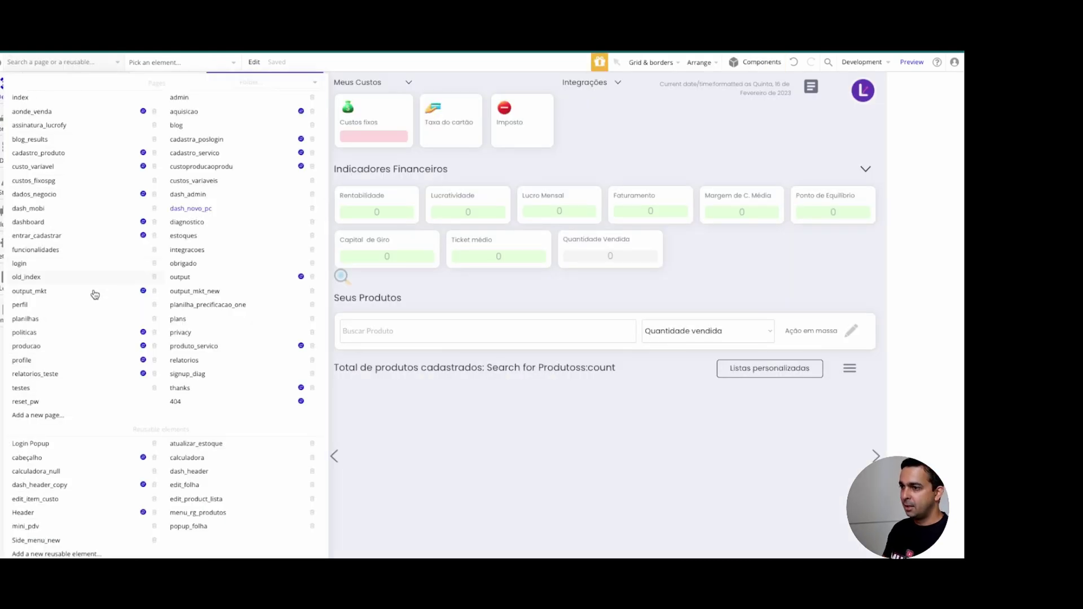
left_click(186, 250)
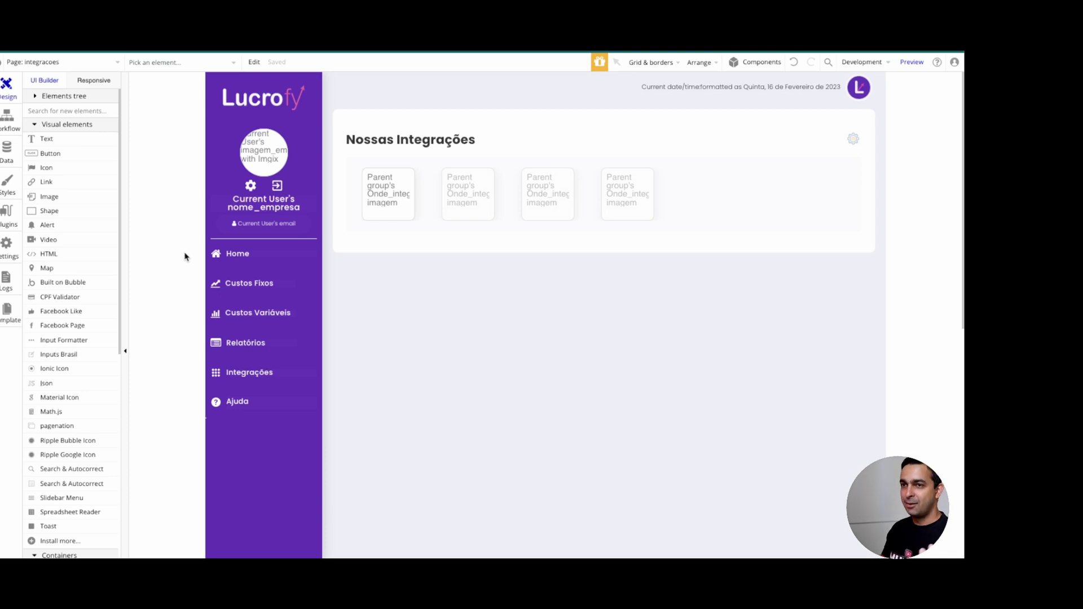
left_click(178, 259)
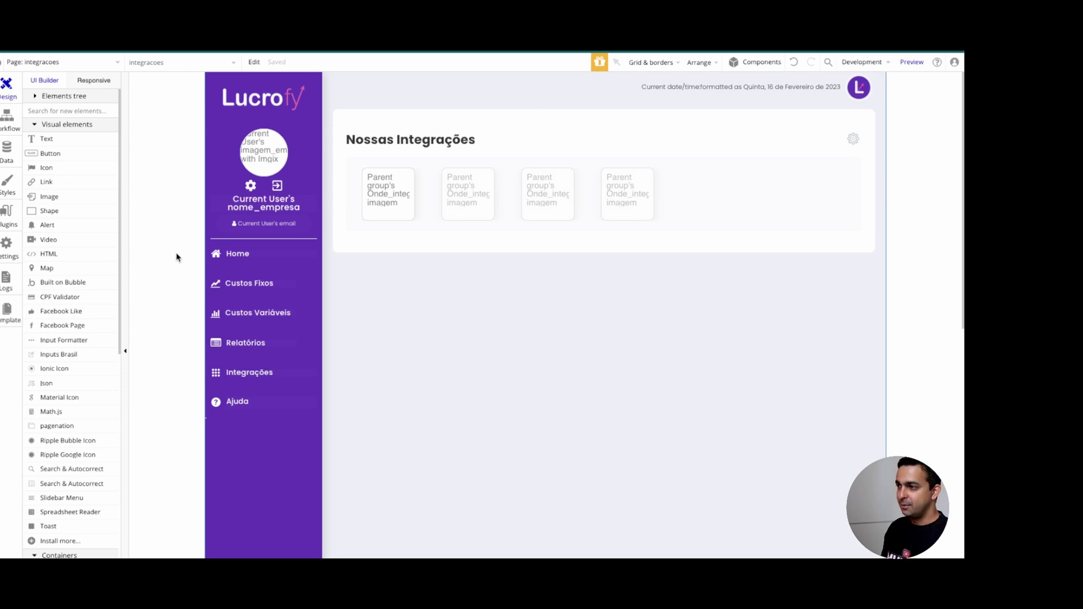
Expand the Elements tree and inspect Group dash and Group excel in the XLSX section.
left_click(36, 97)
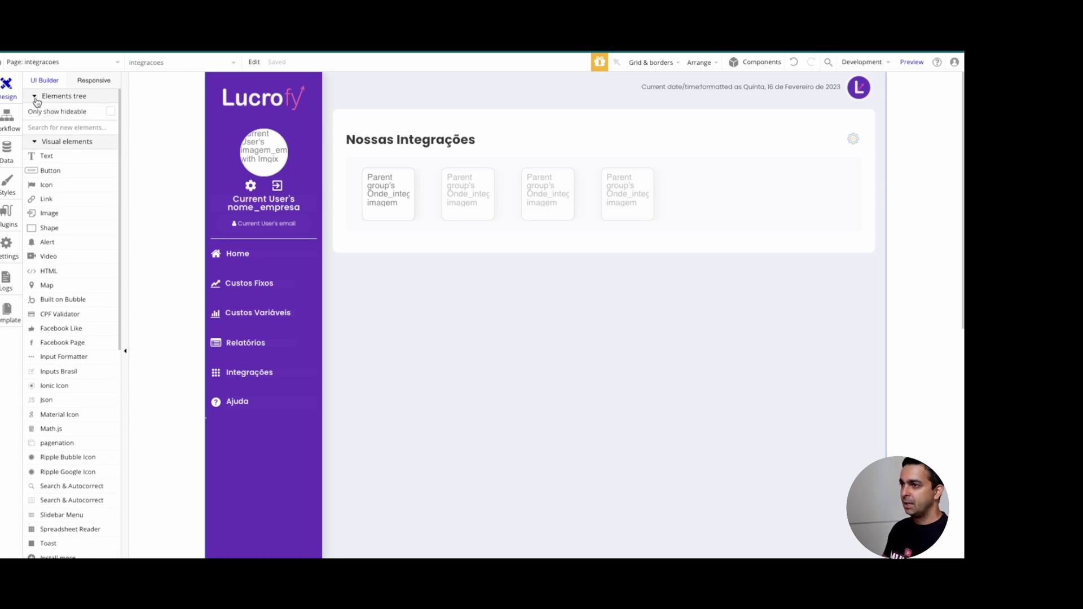
left_click(29, 192)
left_click(26, 192)
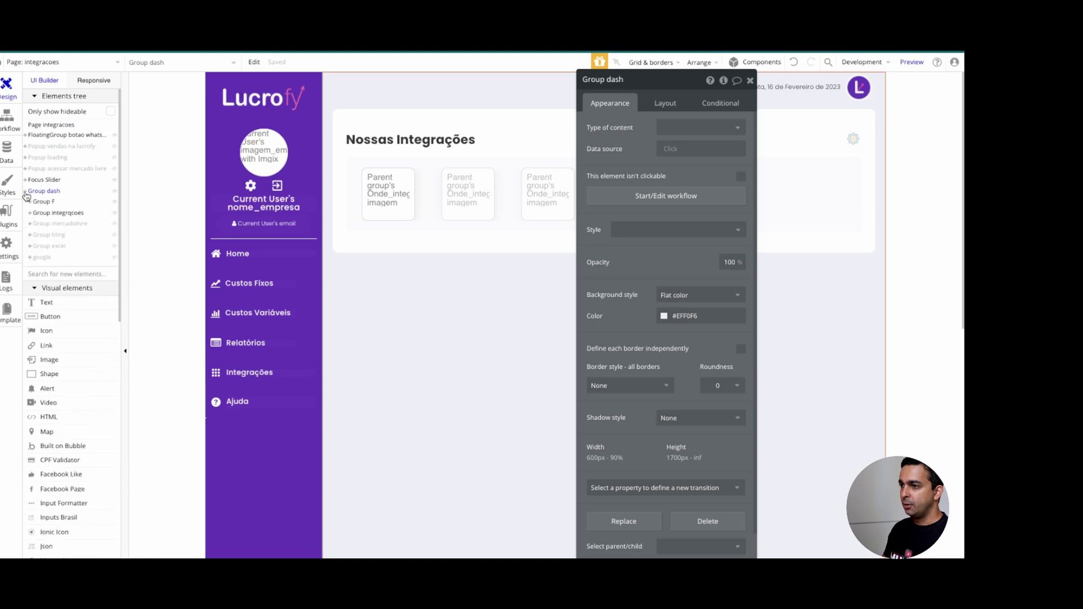
left_click(53, 246)
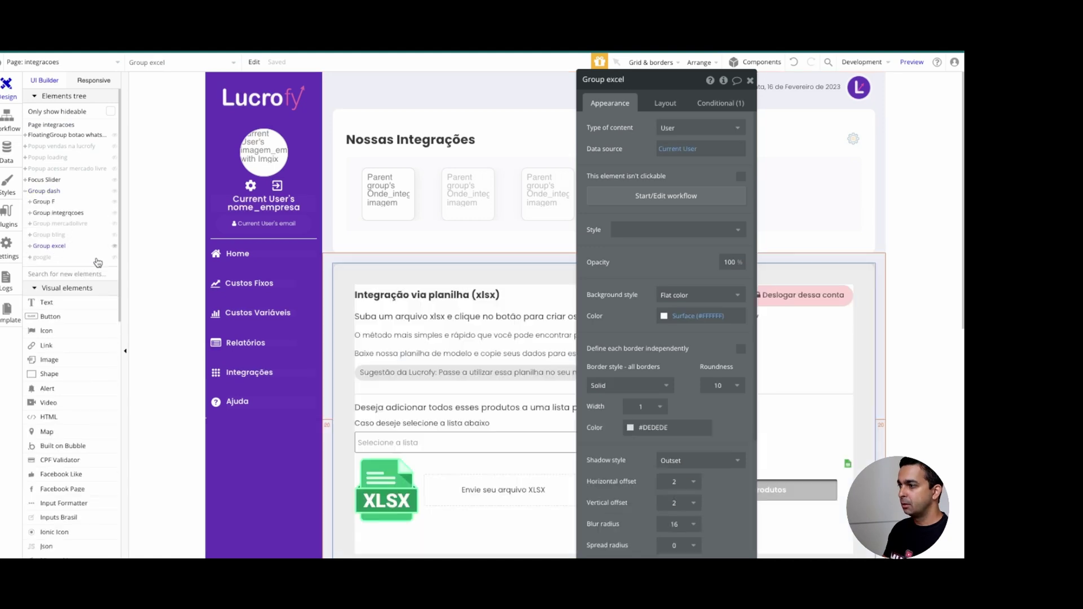
left_click_drag(330, 315, 204, 308)
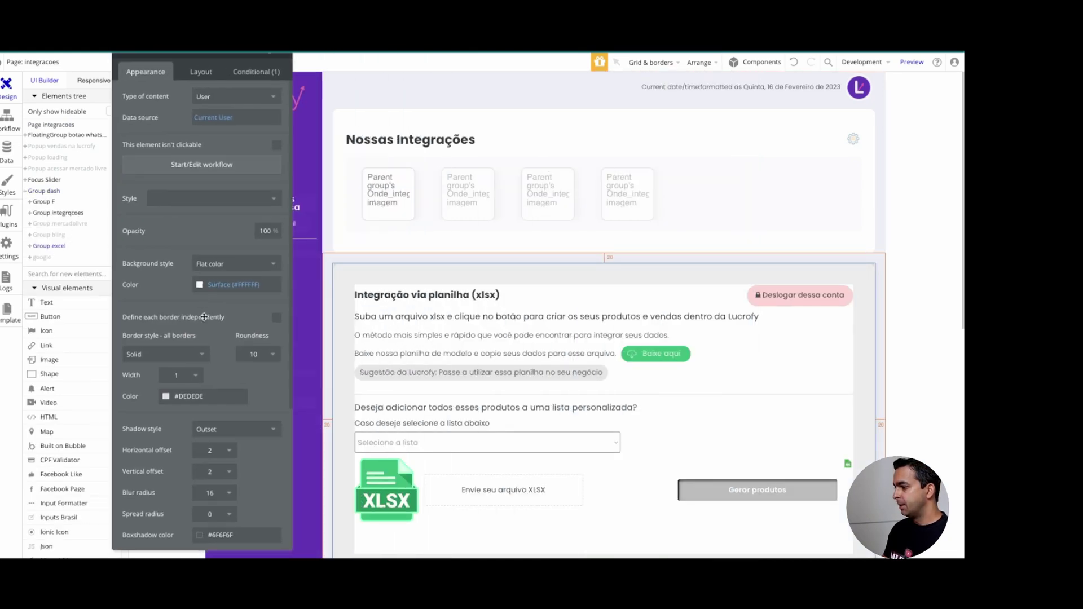
left_click(531, 540)
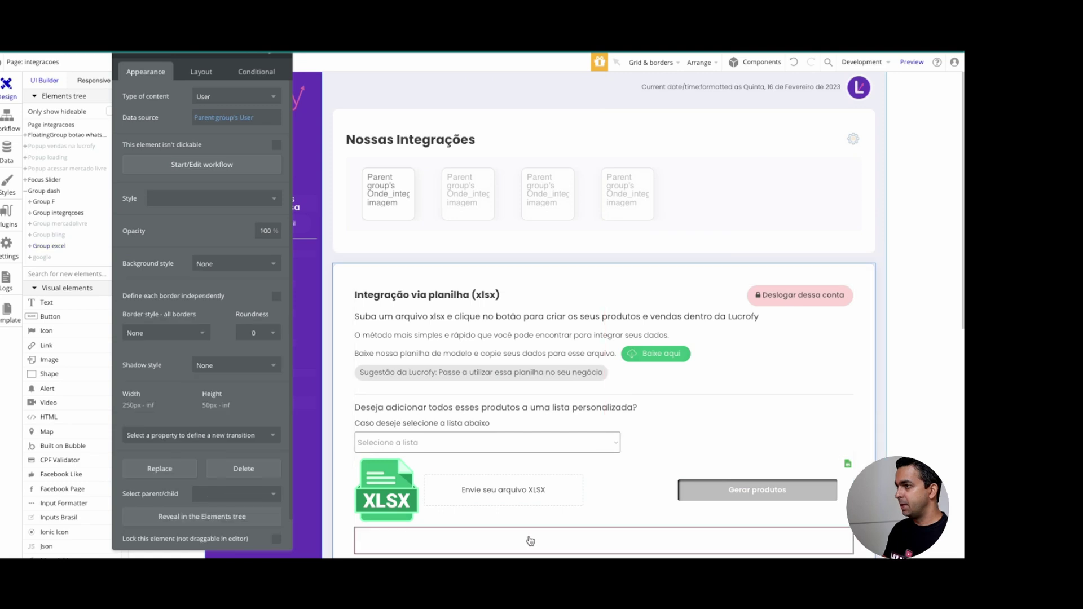
left_click(29, 246)
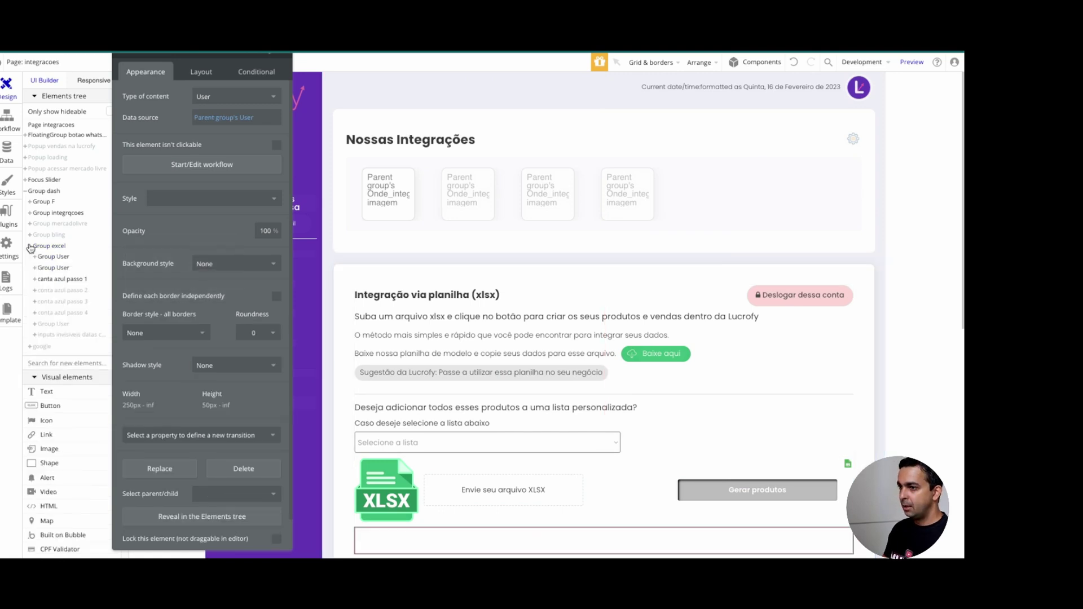
Inspect Group User, the column A and B repeating groups, and SpreadsheetReader A's settings.
left_click(62, 325)
scroll(609, 333, "up", 3)
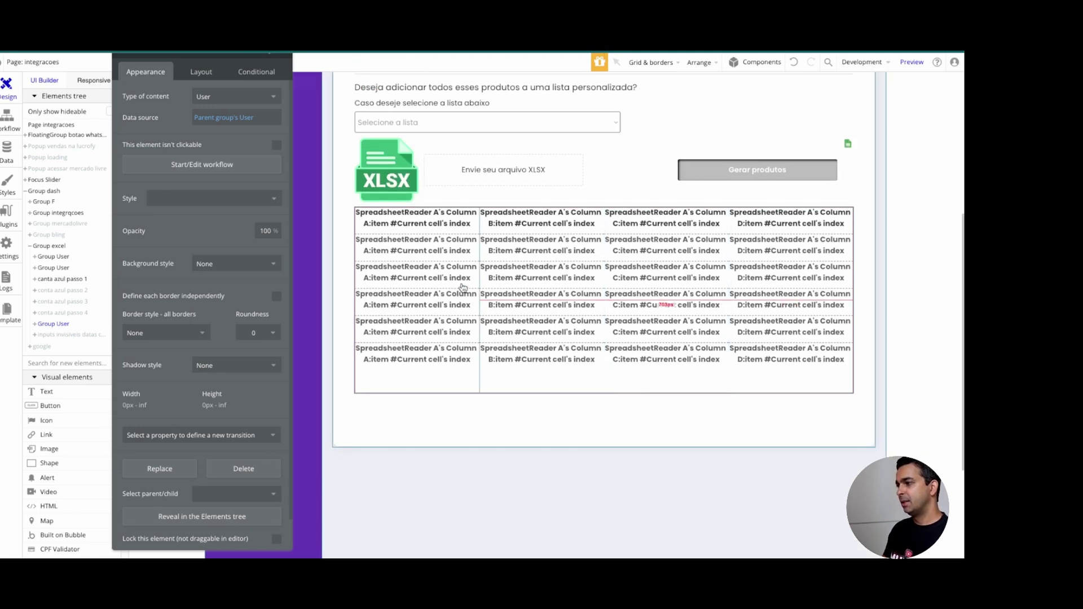
left_click(454, 331)
left_click(576, 344)
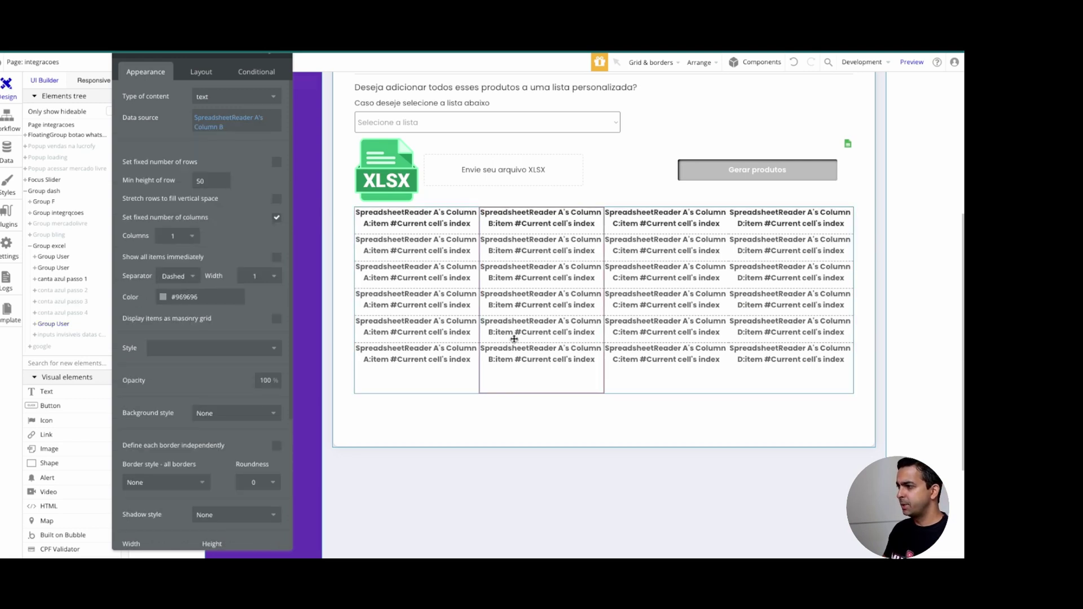
left_click(419, 357)
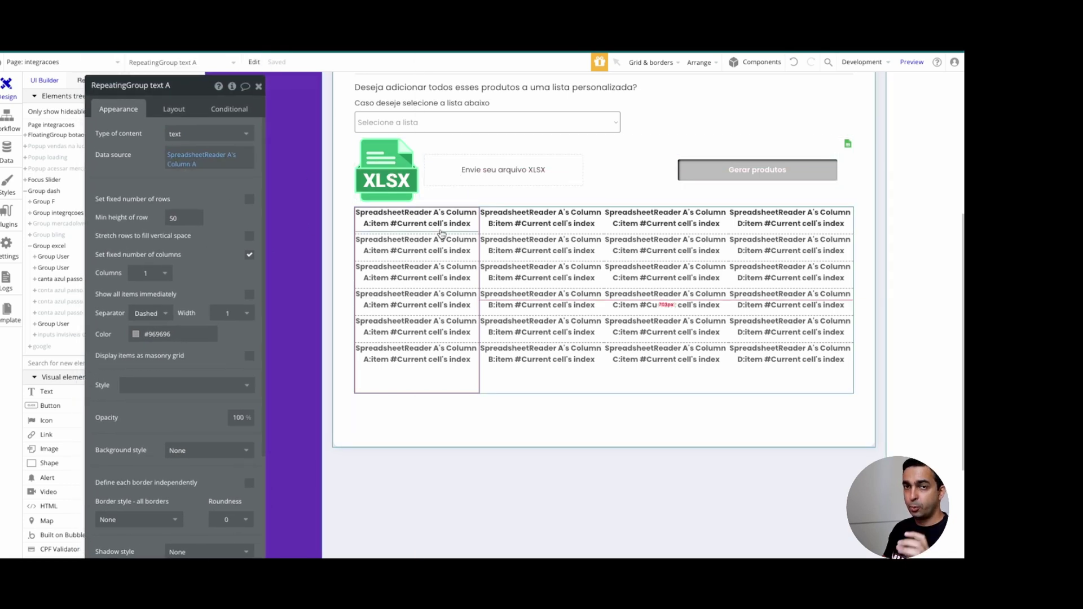
scroll(573, 254, "up", 2)
left_click(849, 257)
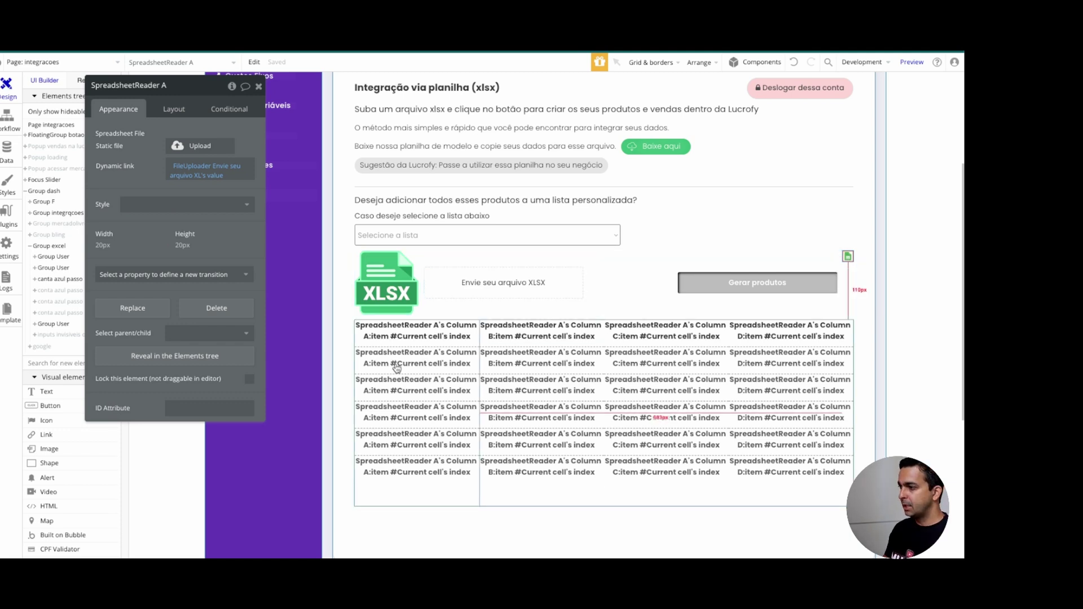
Check the spreadsheet data sources of preview columns A, B and C, then select the Gerar produtos button.
left_click(411, 402)
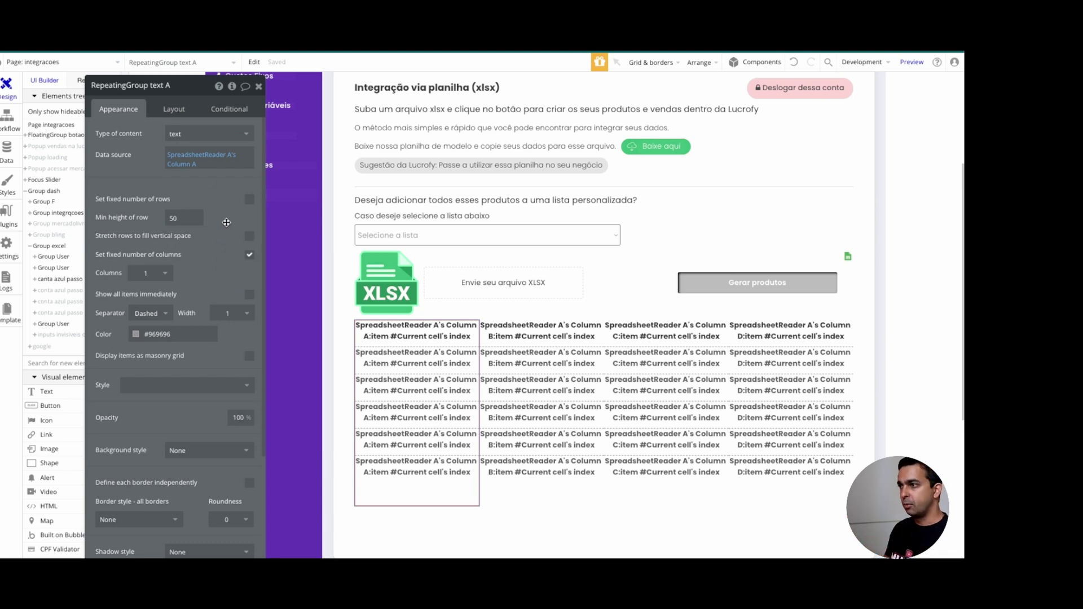
left_click(227, 160)
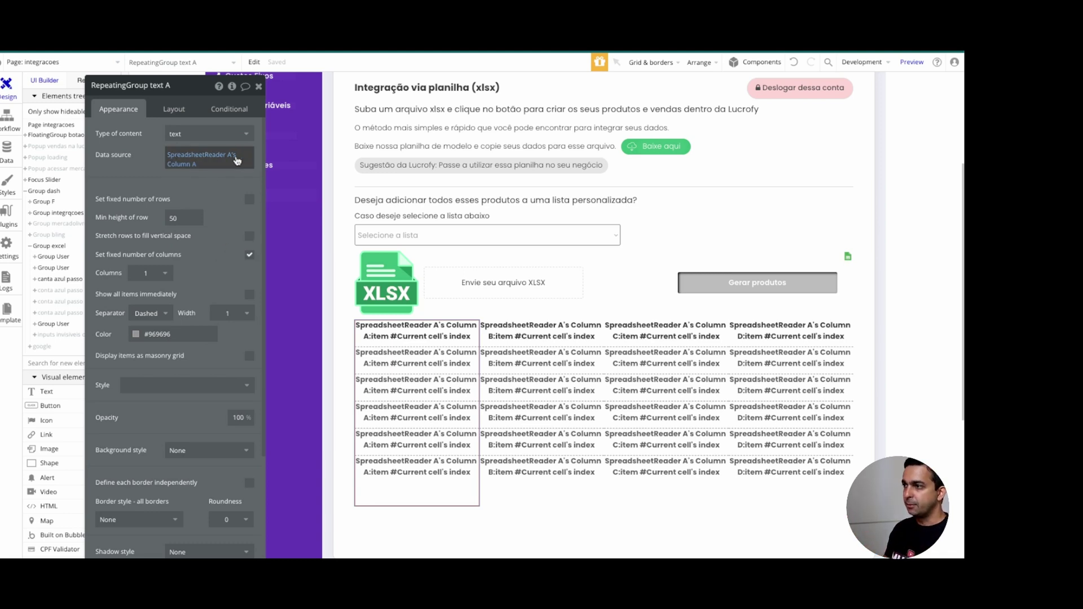
left_click(181, 164)
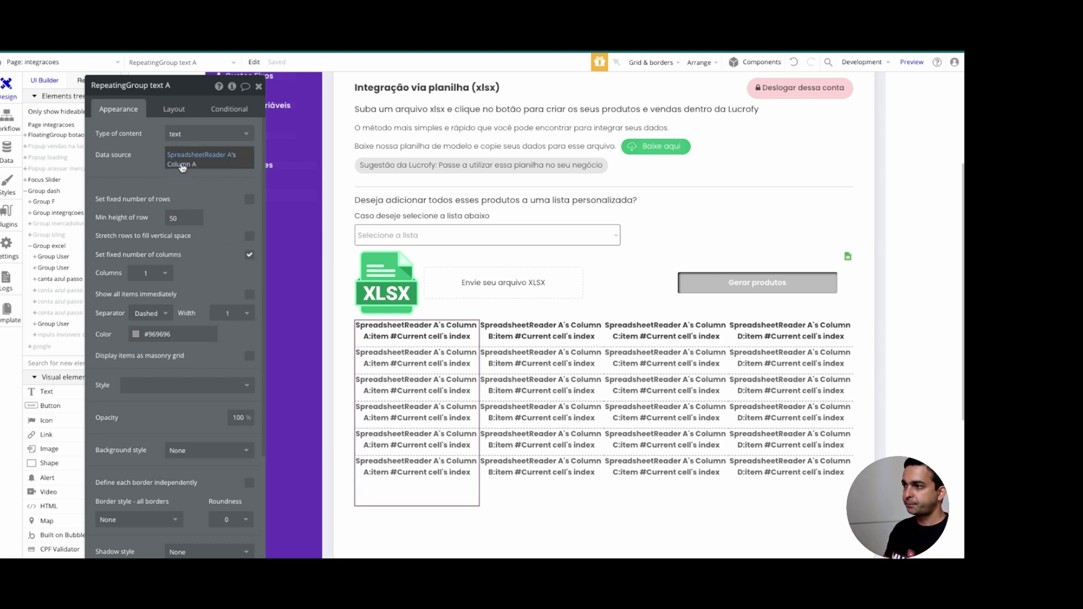
left_click(136, 178)
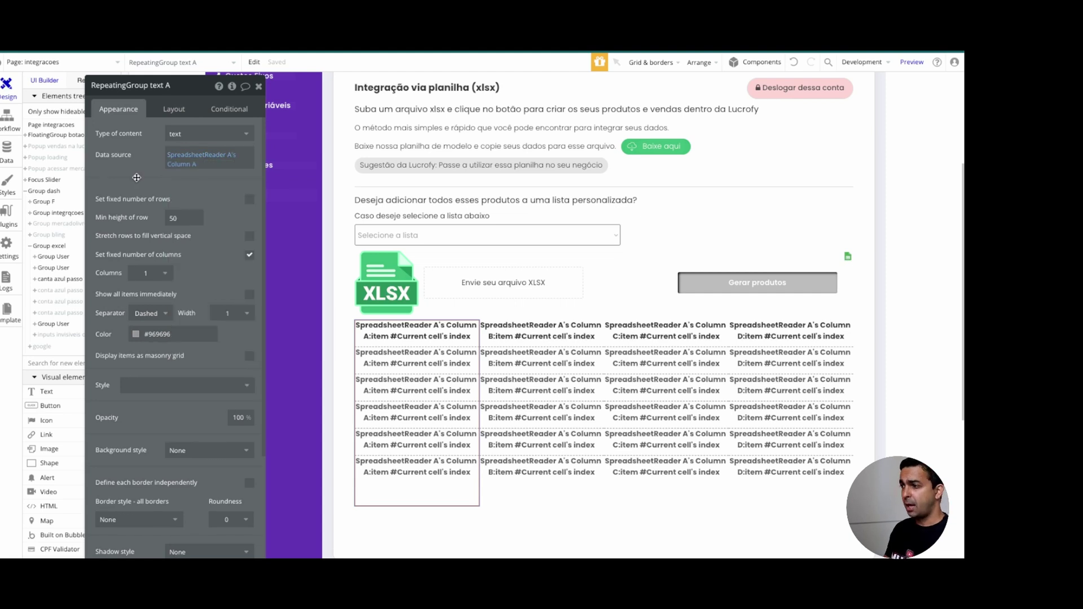
left_click(518, 365)
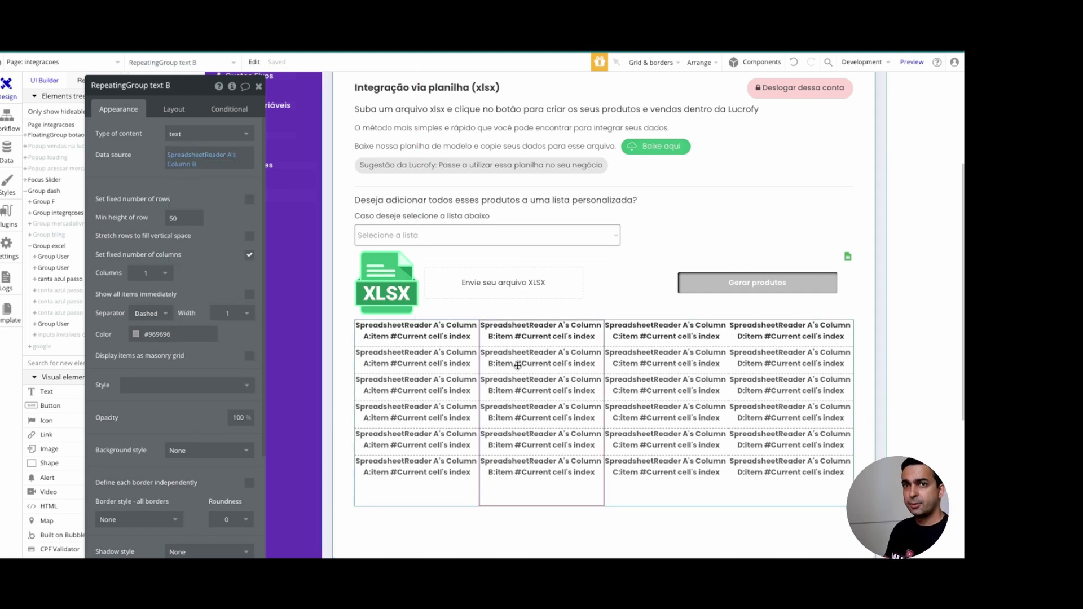
left_click(659, 364)
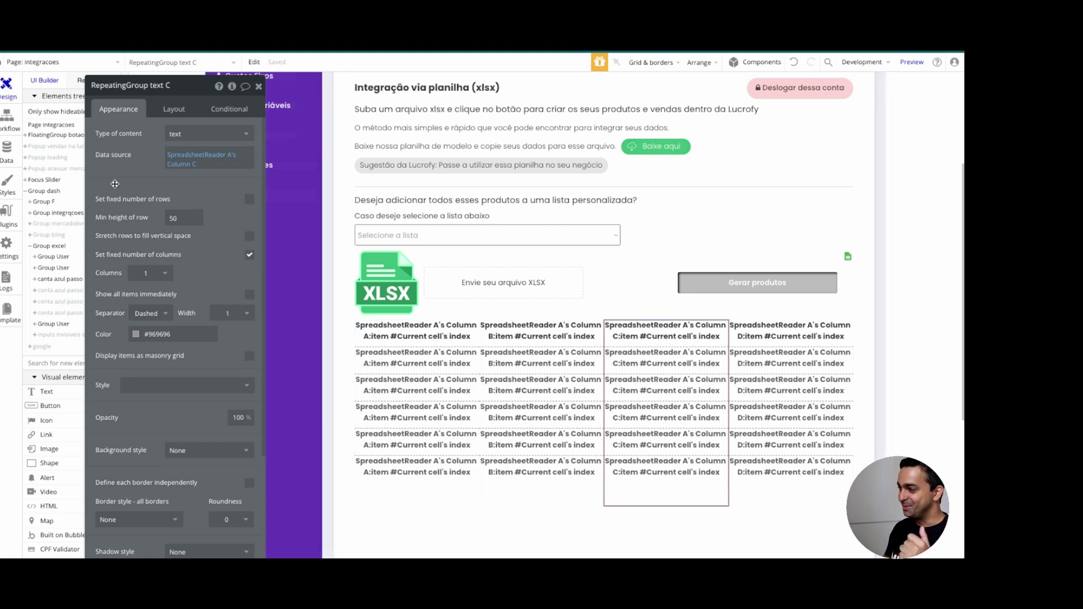
left_click(694, 288)
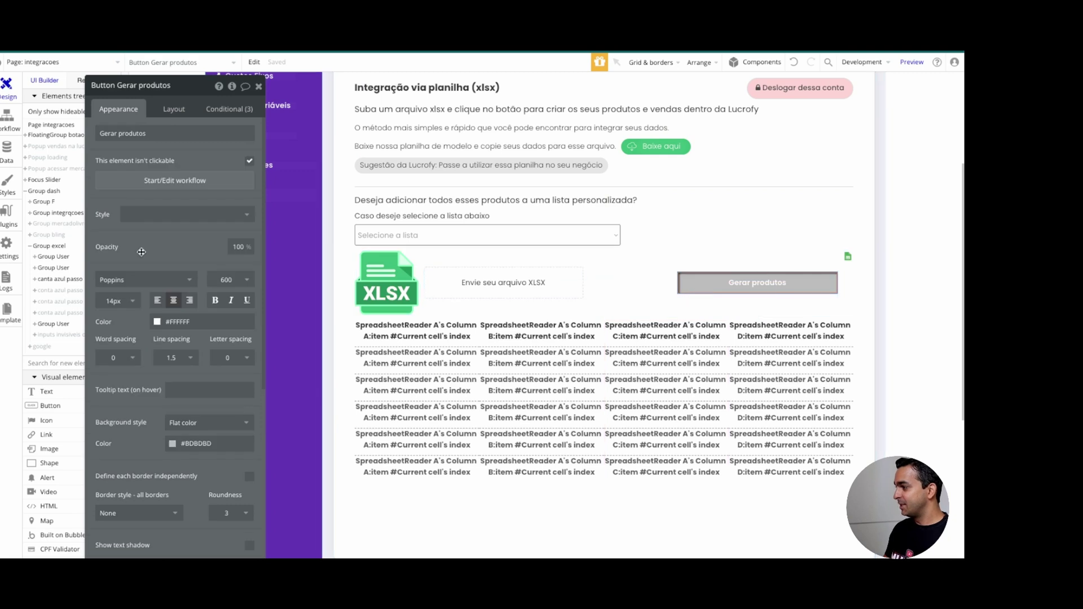
Review Gerar produtos' Schedule API Workflow step for criar_produto_xlsx, then go to Backend workflows.
left_click(175, 180)
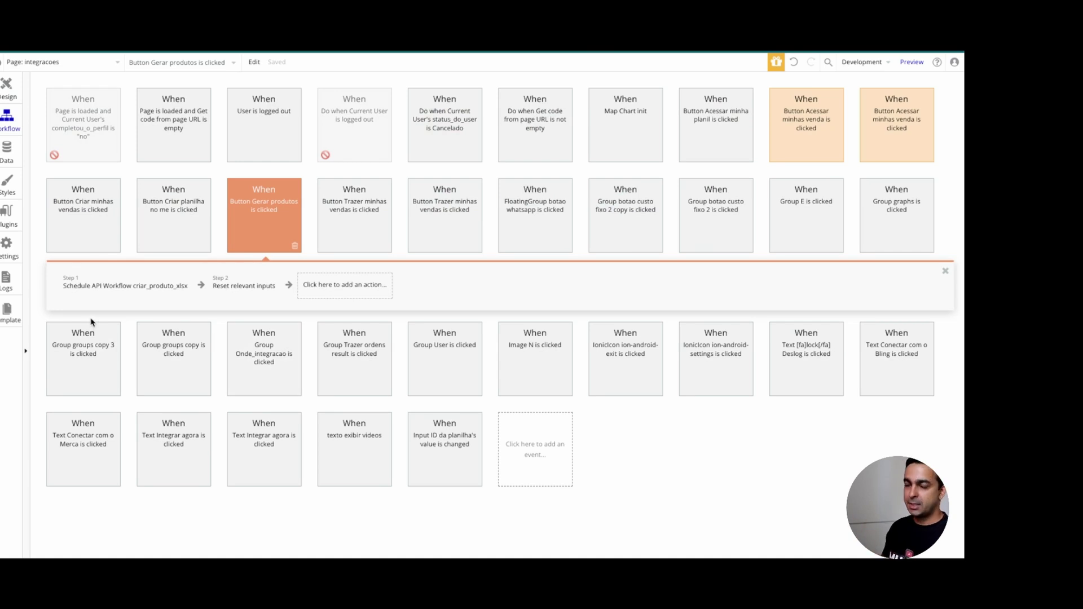
left_click(103, 286)
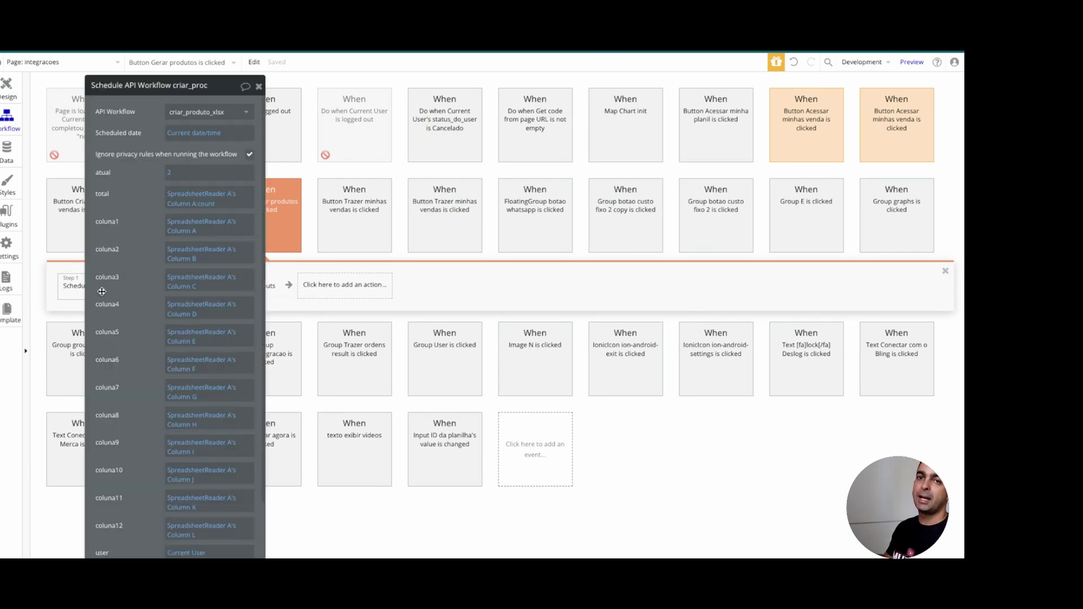
mouse_move(244, 286)
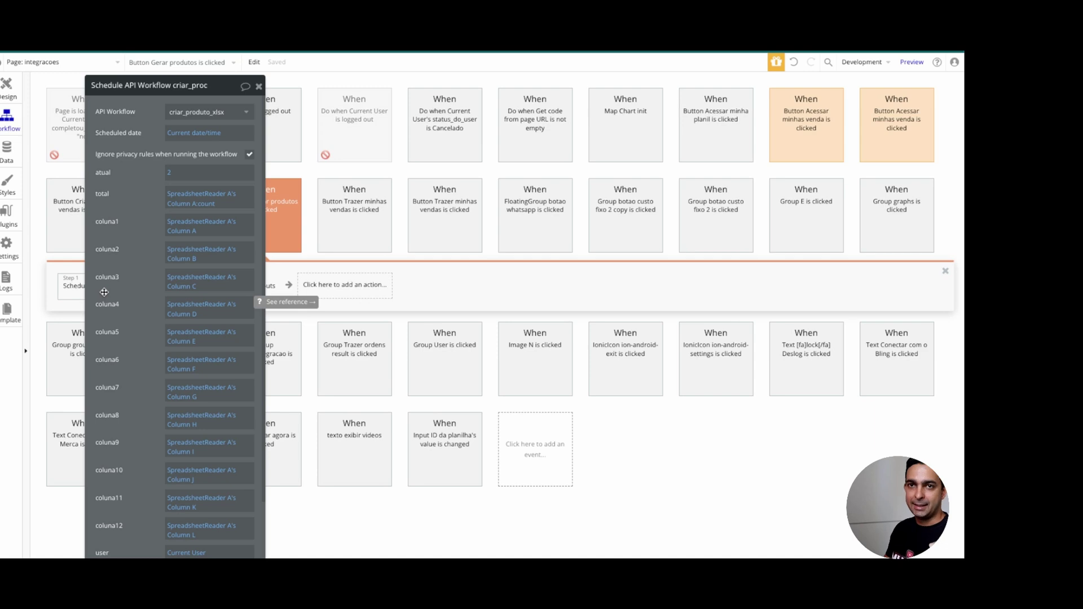
mouse_move(103, 291)
left_mouse_down()
mouse_move(349, 294)
mouse_move(214, 288)
left_mouse_up()
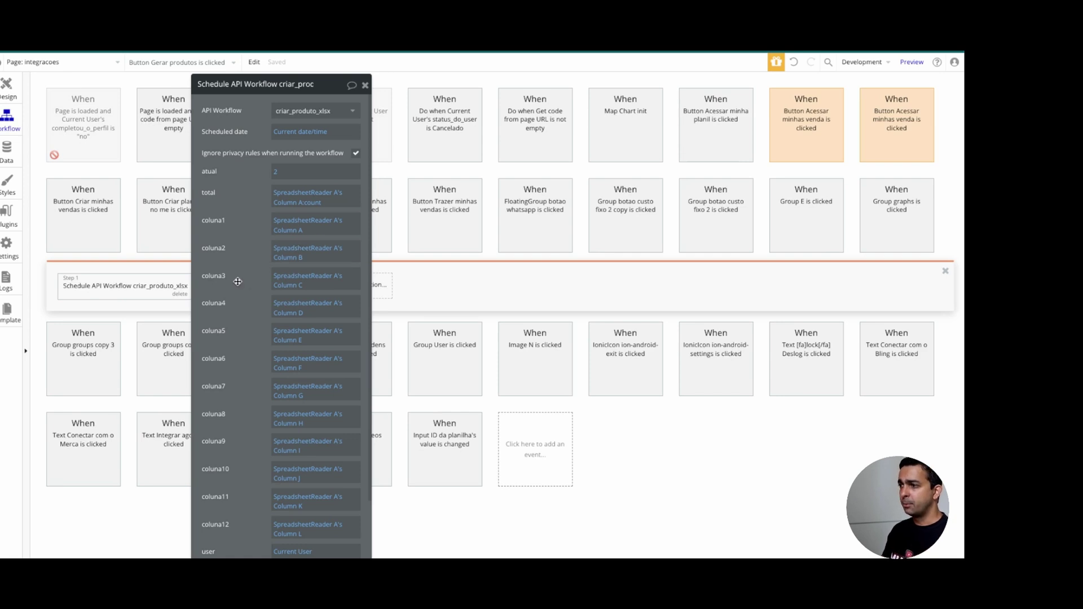
scroll(250, 297, "down", 2)
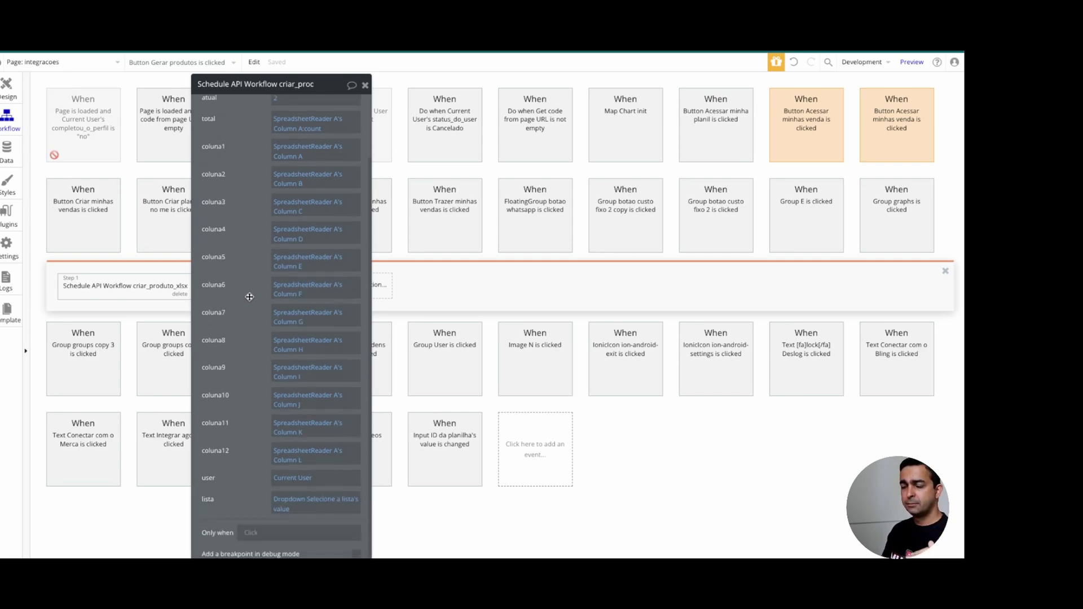
scroll(249, 296, "up", 2)
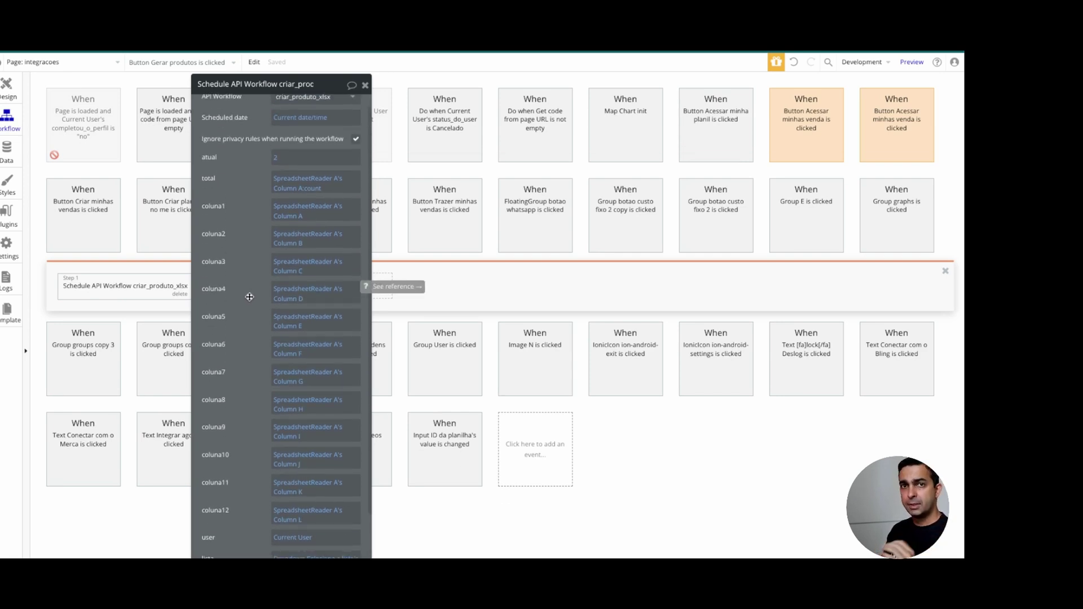
left_click(101, 63)
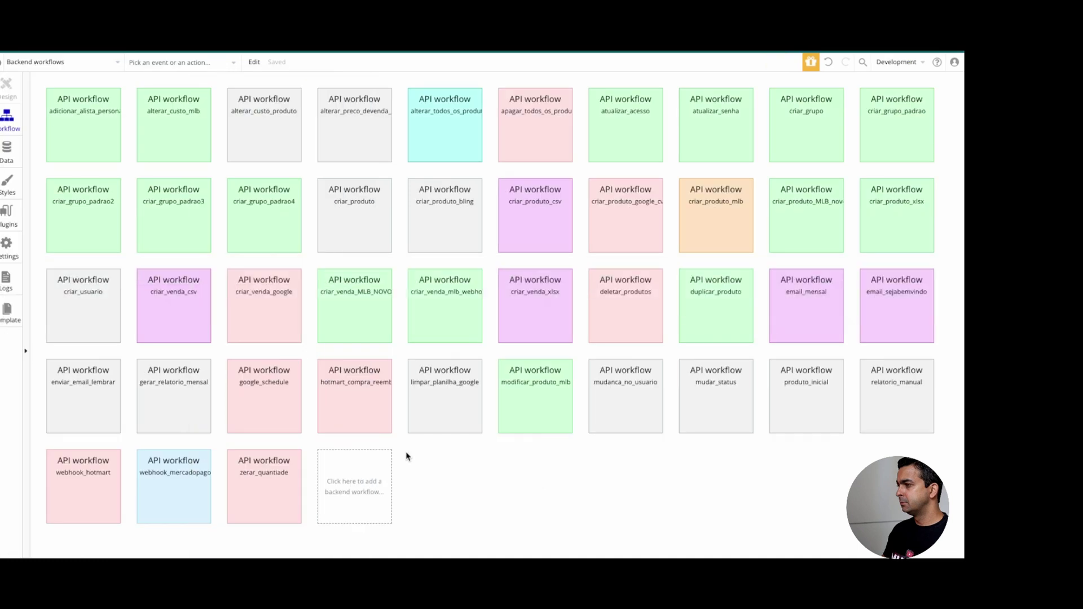
Open criar_produto_xlsx's 'Create a new Produtos' step to see the spreadsheet-to-product field mappings.
left_click(896, 213)
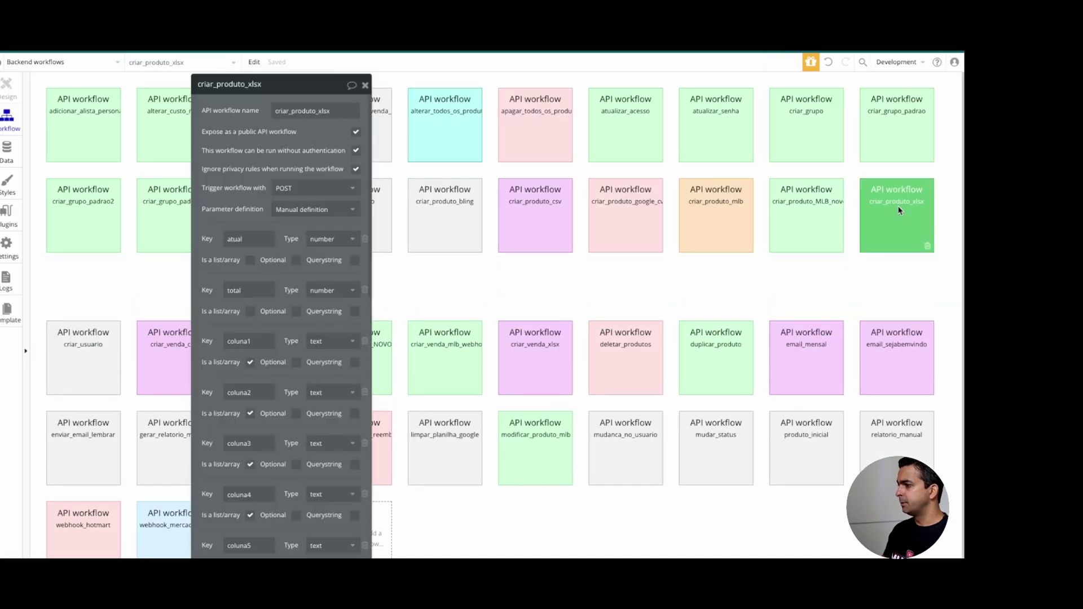
left_click_drag(227, 272, 365, 274)
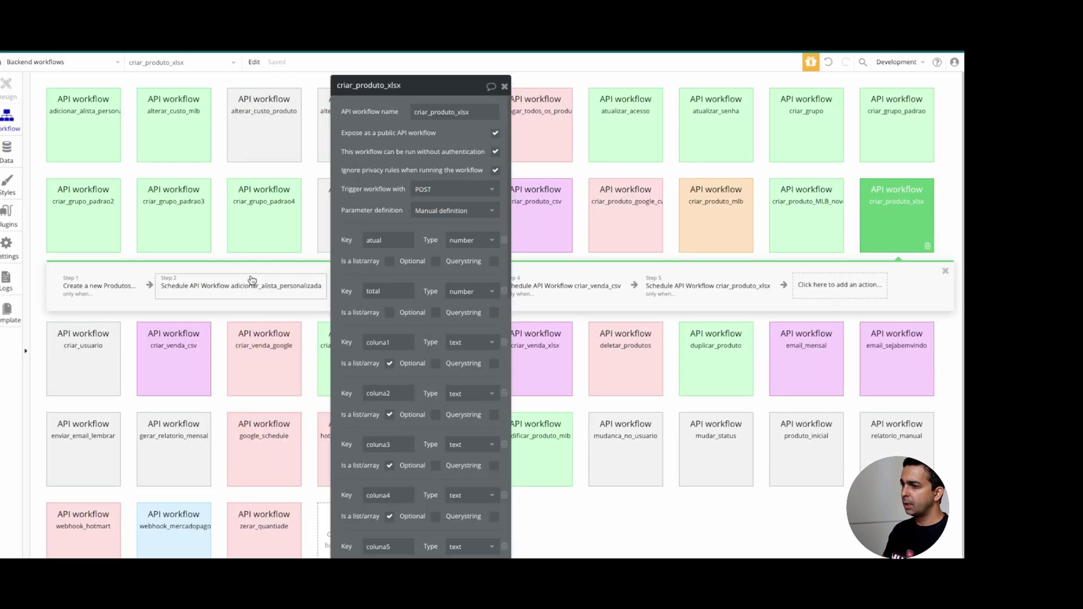
left_click(102, 286)
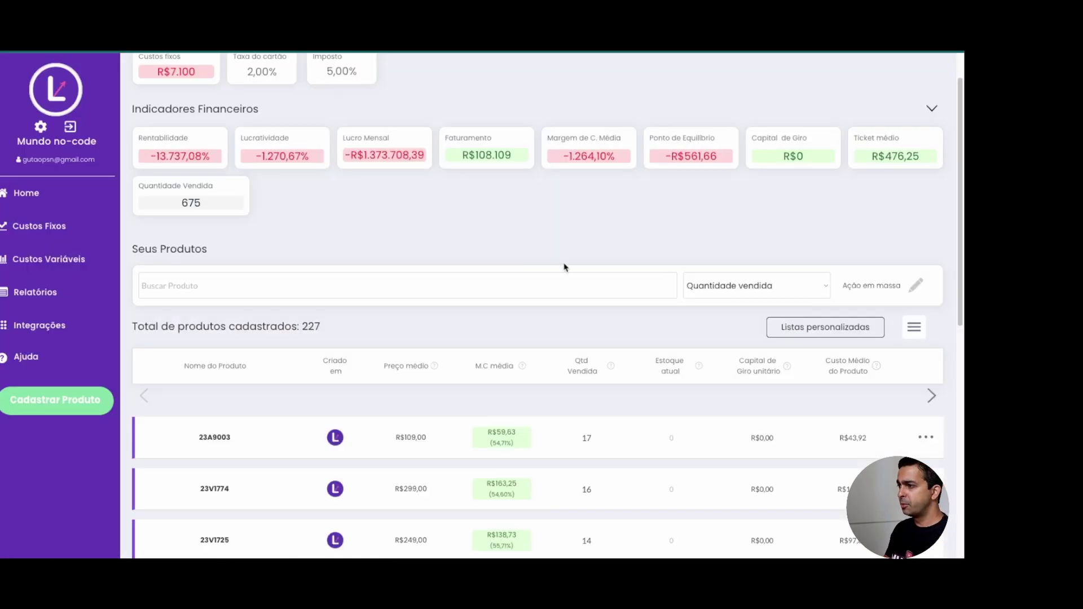
scroll(565, 248, "up", 1)
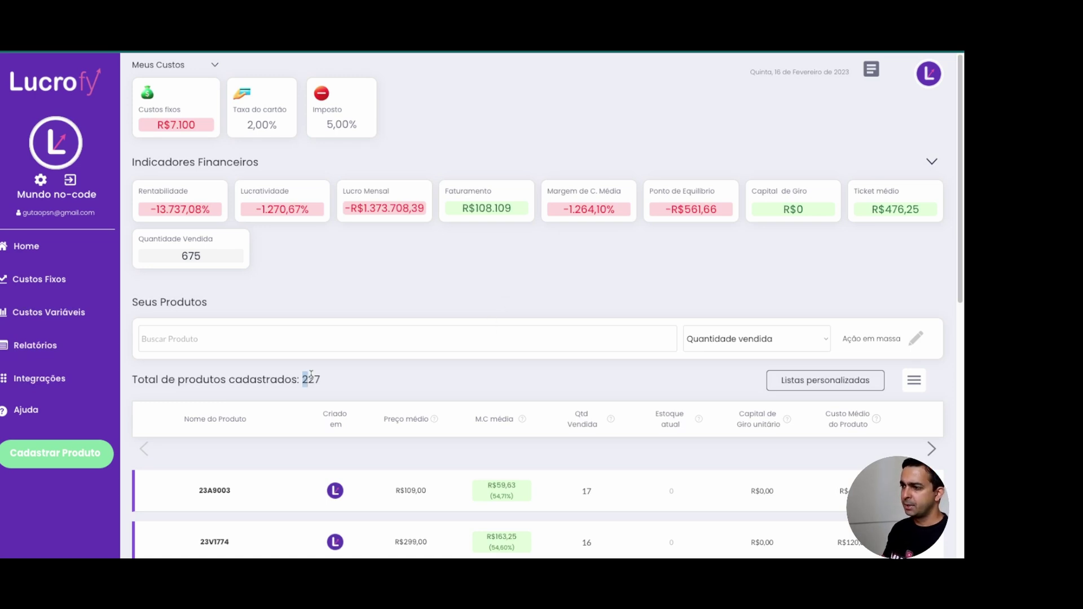
left_click_drag(303, 379, 351, 384)
left_click(352, 385)
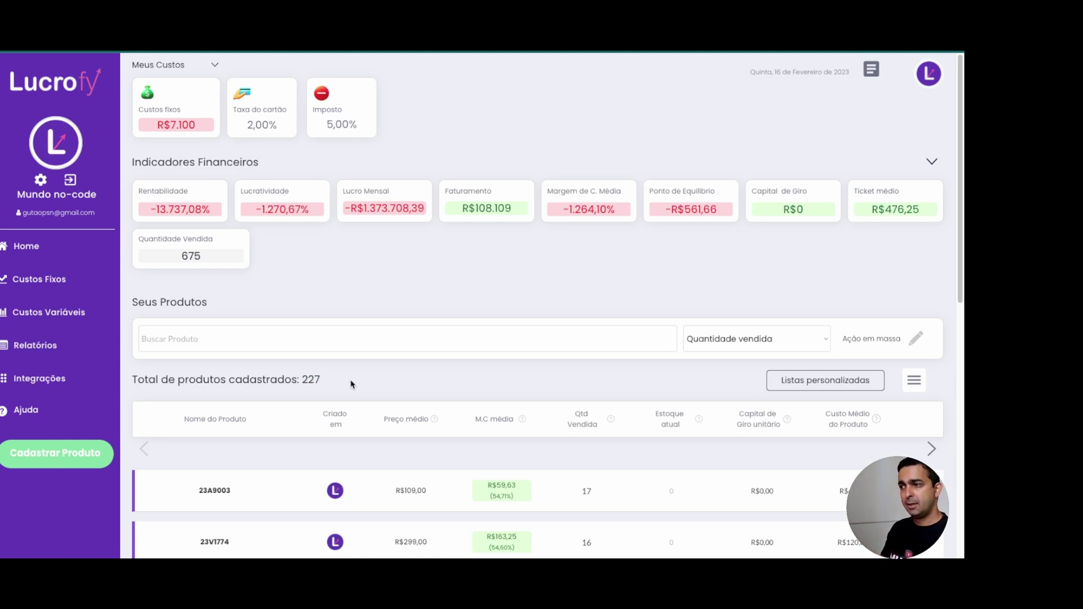
left_click_drag(305, 380, 321, 381)
left_click(337, 378)
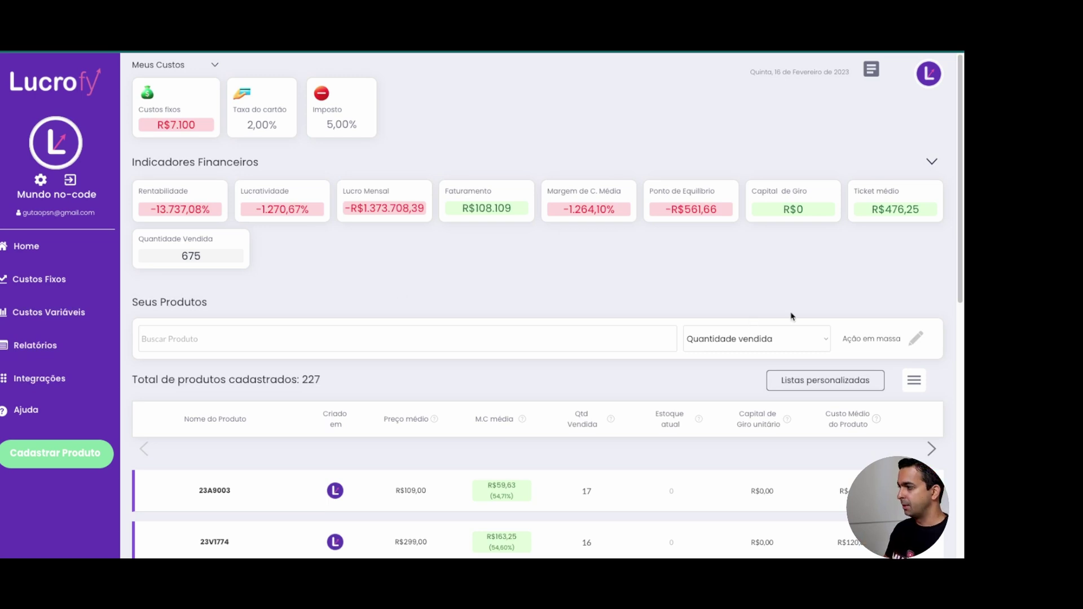
left_click(445, 346)
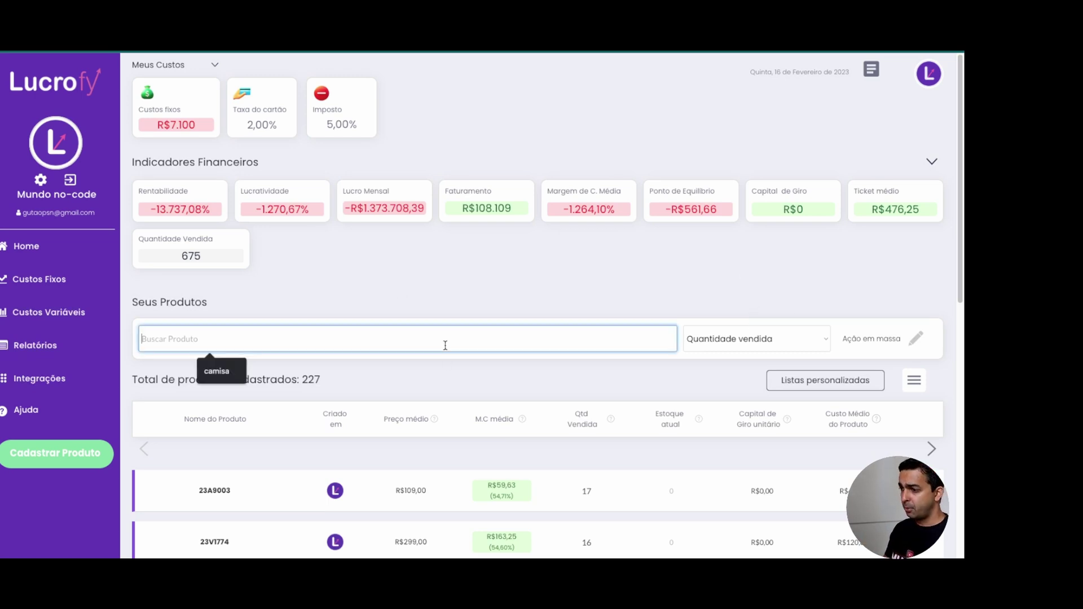
left_click(475, 375)
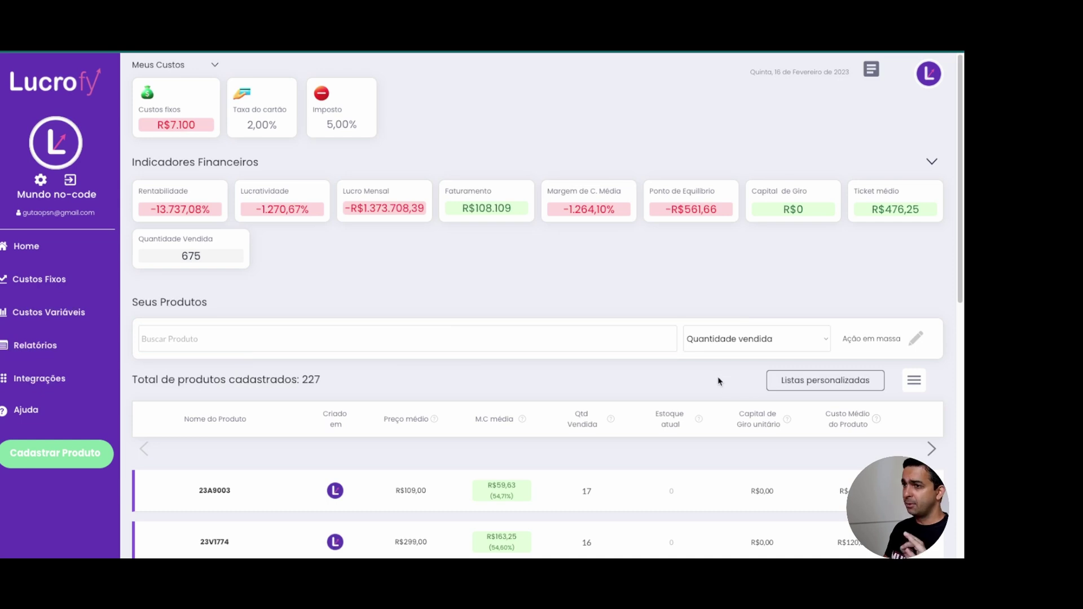
left_click(820, 384)
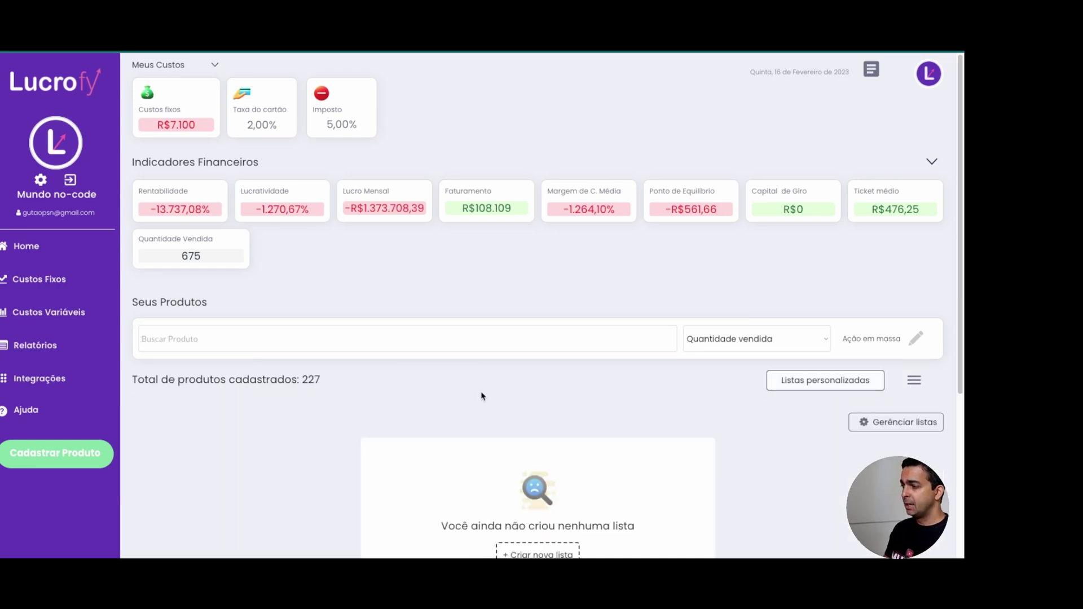
scroll(483, 395, "down", 1)
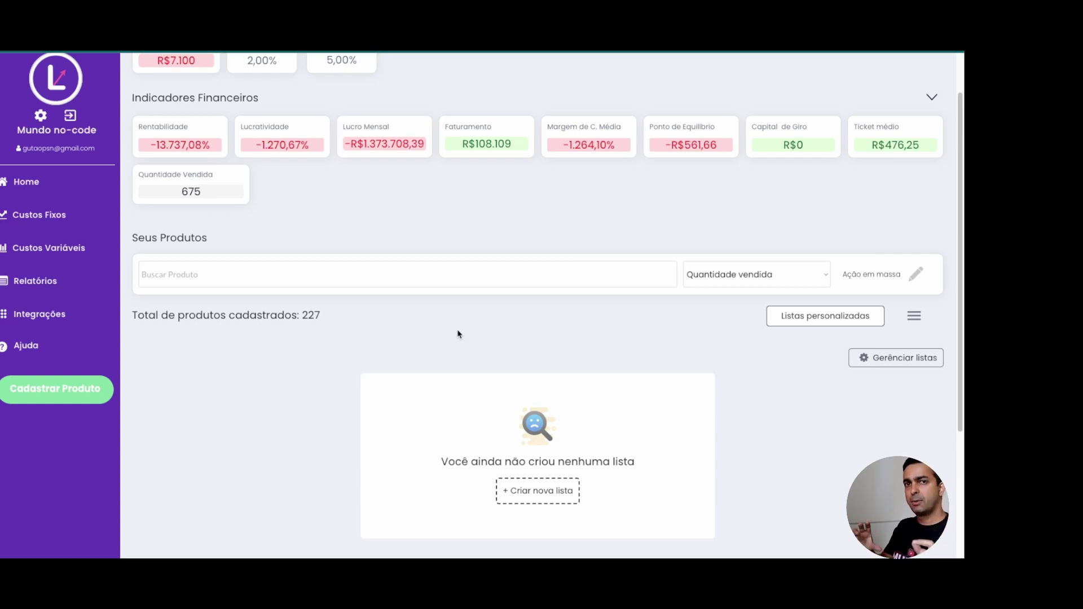
scroll(458, 330, "up", 1)
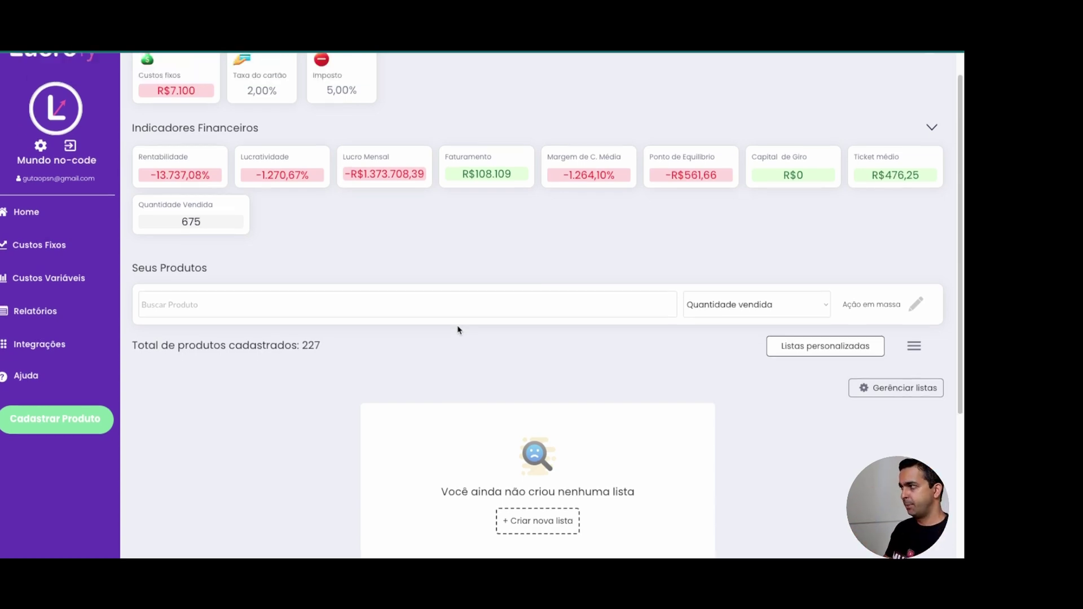
left_click(914, 381)
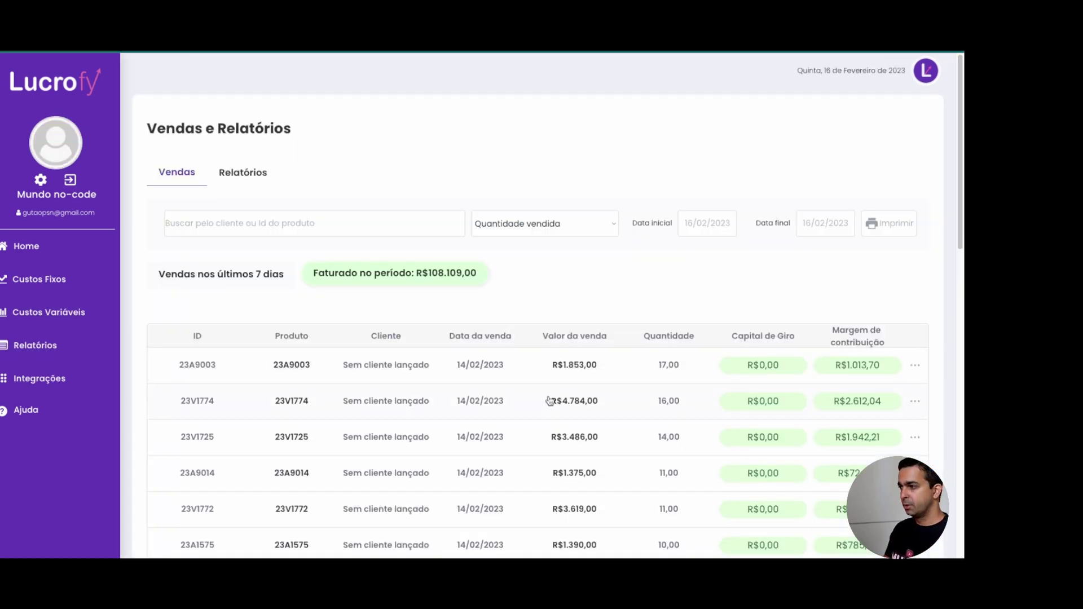
Look at the Relatórios tab on Vendas e Relatórios, then return to the Home dashboard.
scroll(586, 378, "down", 4)
scroll(586, 381, "up", 4)
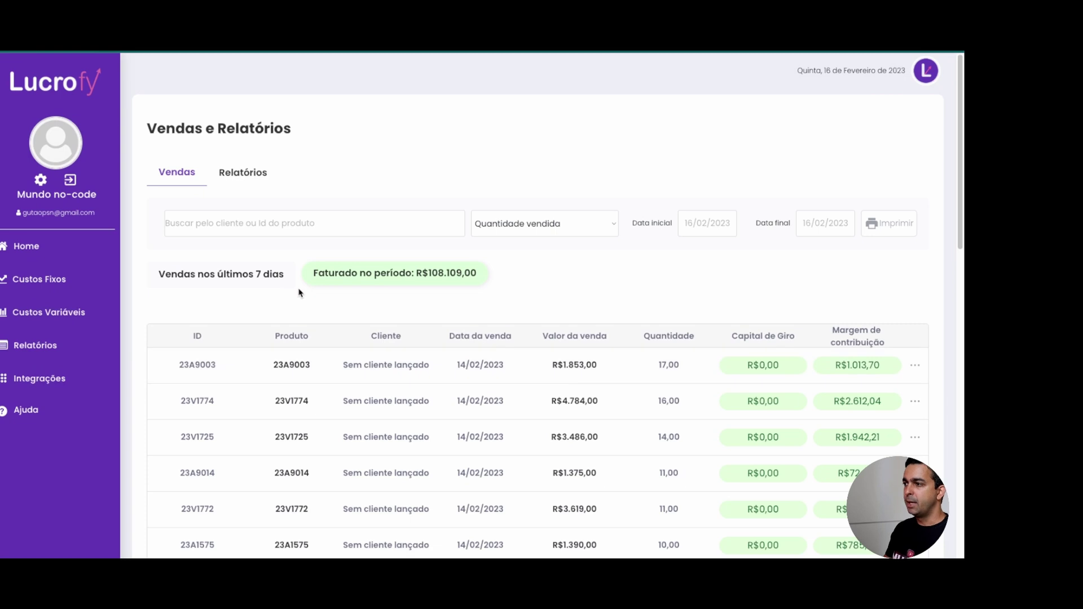
left_click(236, 173)
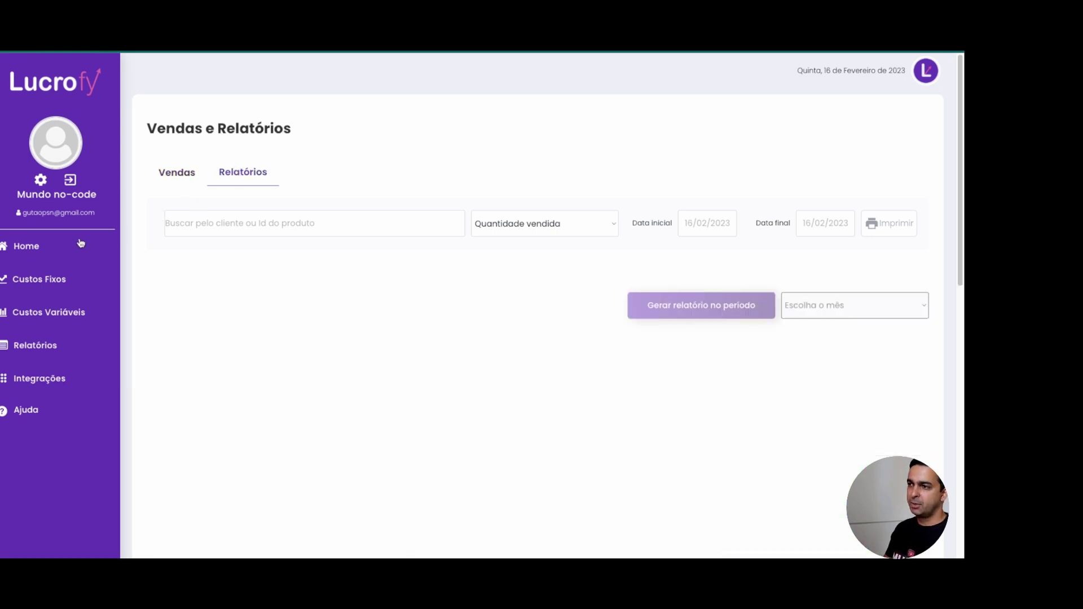
left_click(27, 246)
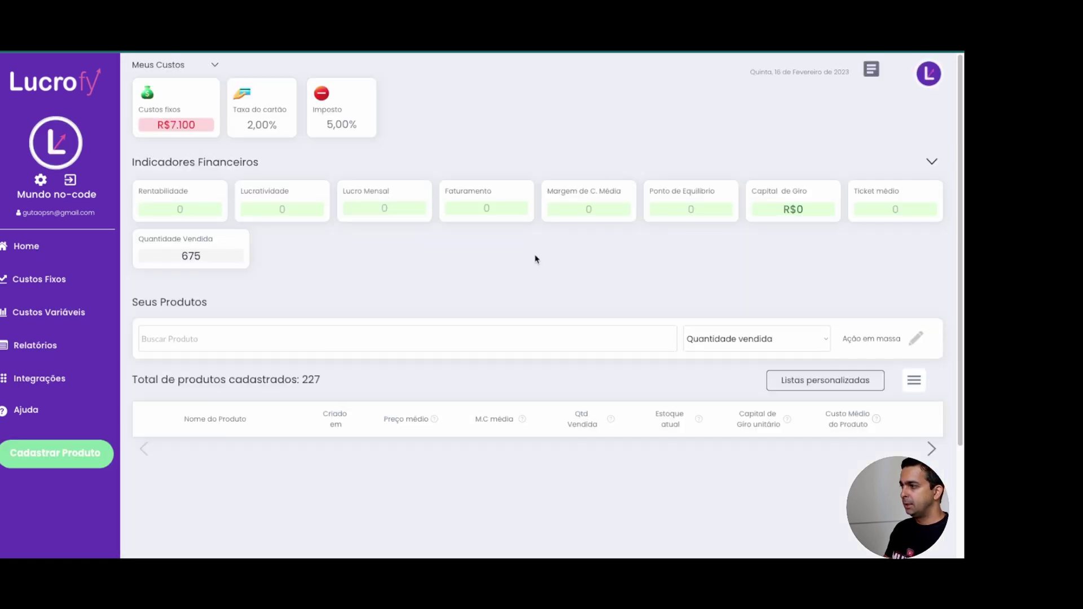